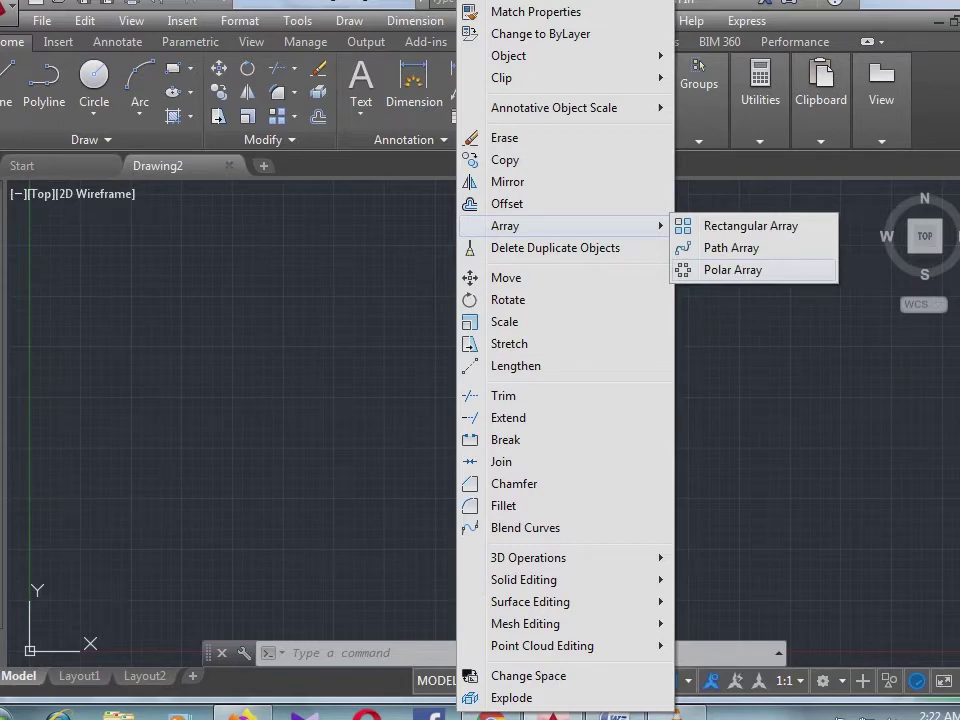
# Draw a center-radius circle with a radius of about 5.73 in the middle of the empty drawing area
pyautogui.click(405, 287)
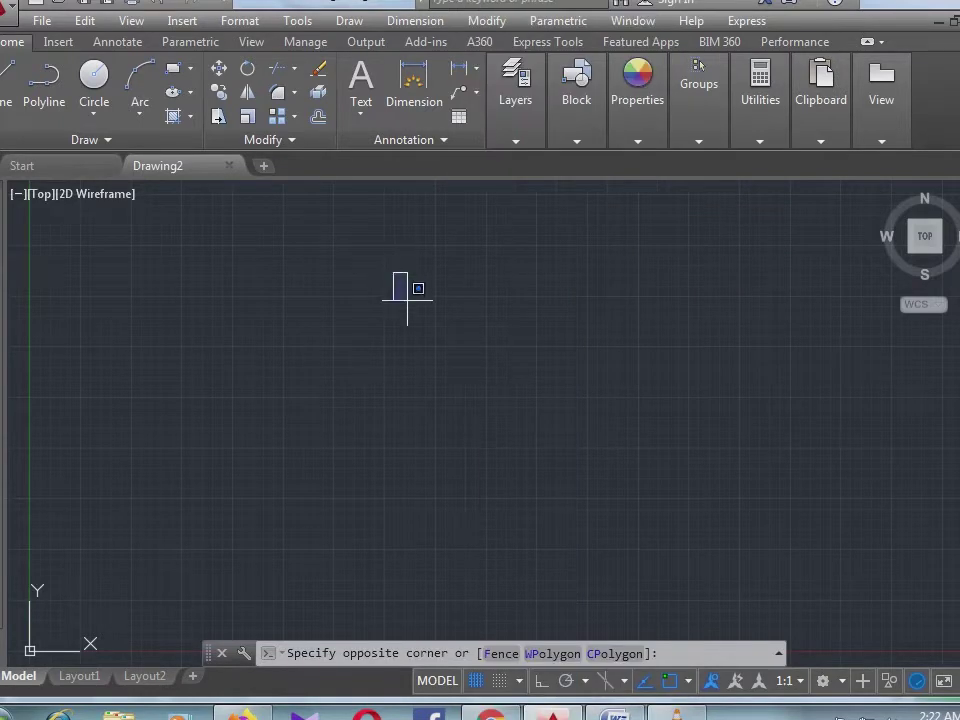
pyautogui.click(438, 324)
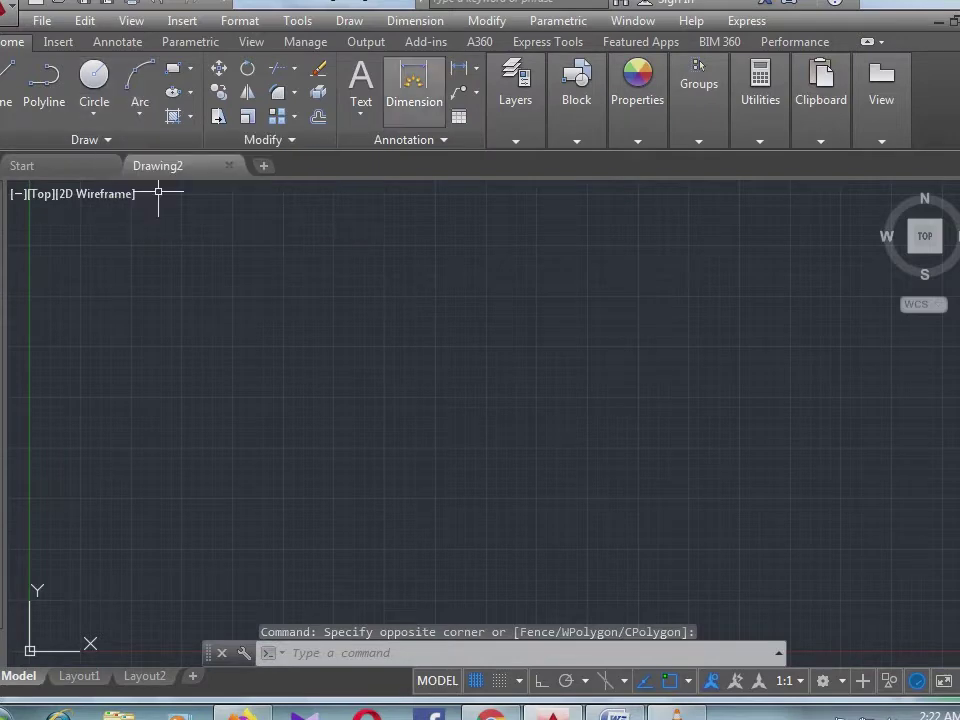
pyautogui.click(94, 116)
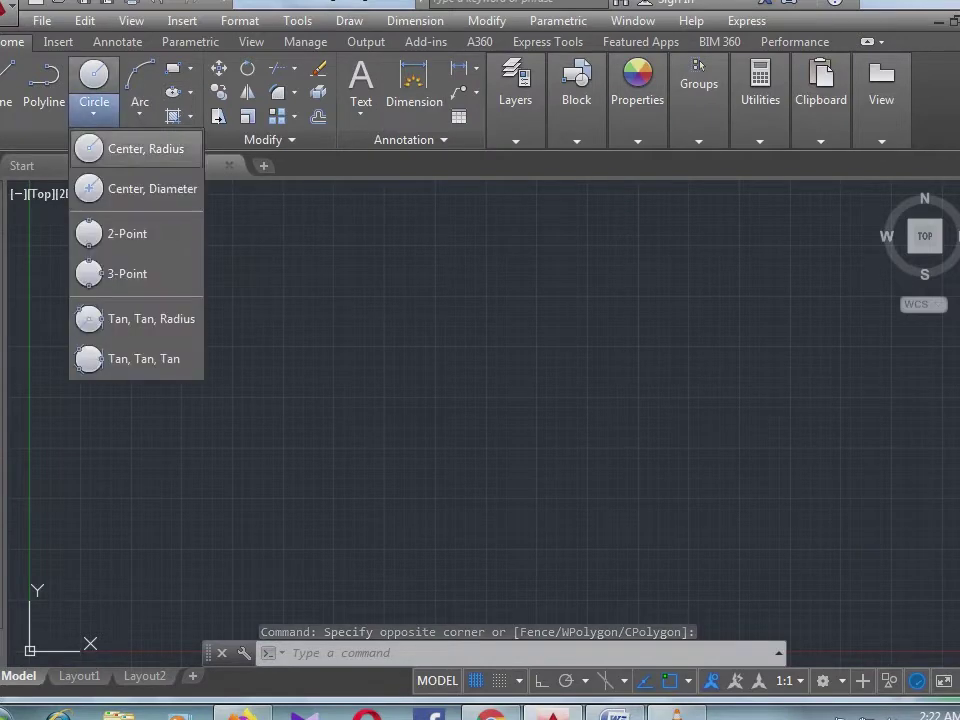
pyautogui.click(140, 148)
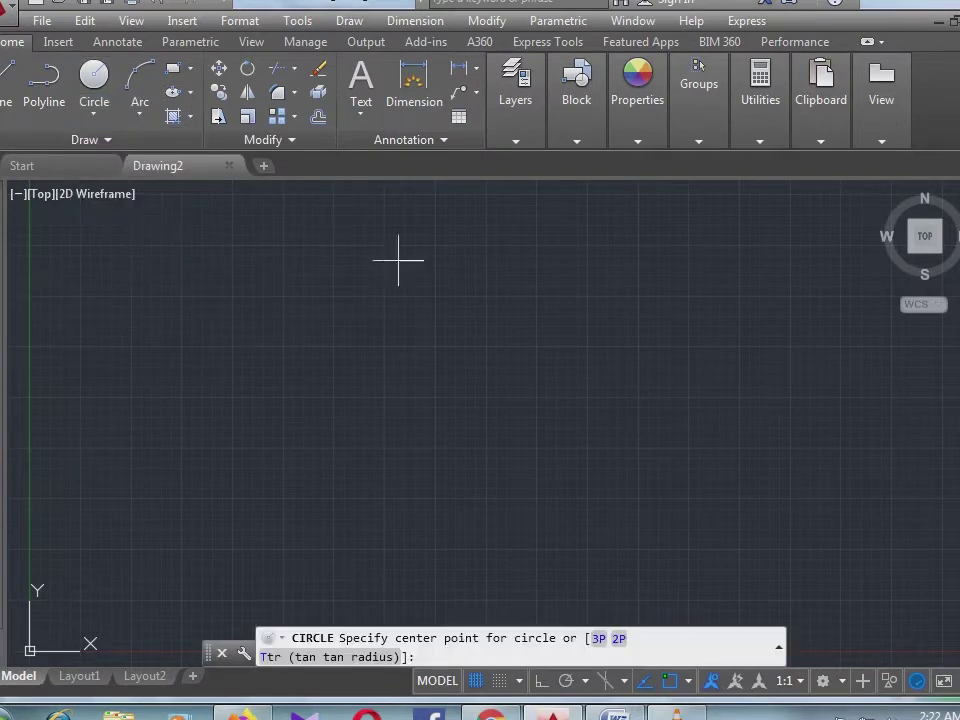
pyautogui.click(489, 397)
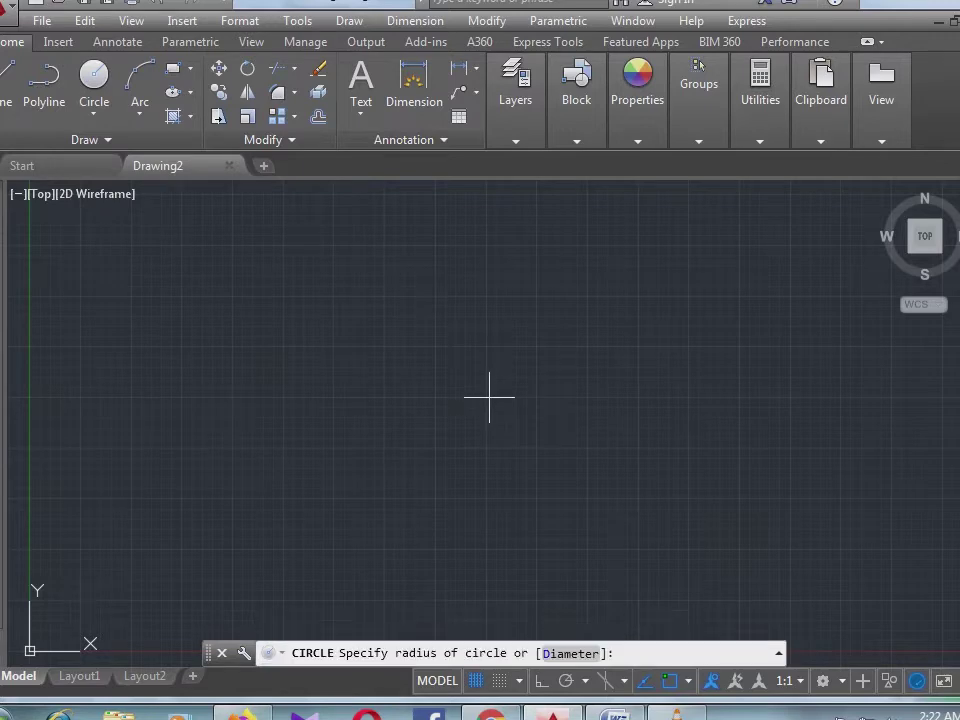
pyautogui.click(592, 451)
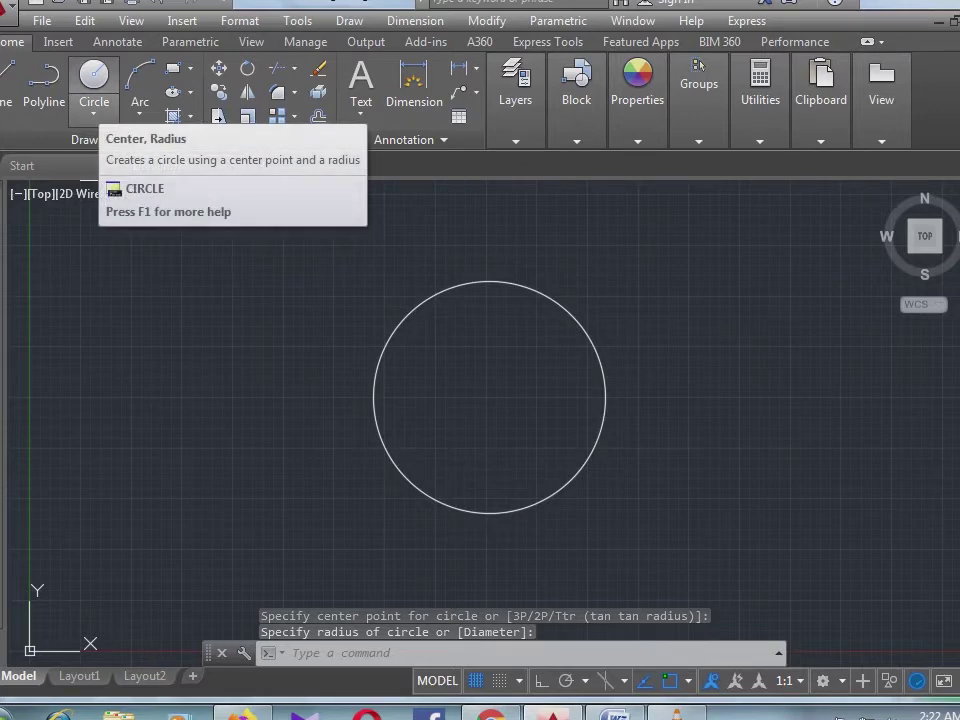
# Draw a near-horizontal line from the circle's center to a point outside its left side
pyautogui.click(6, 75)
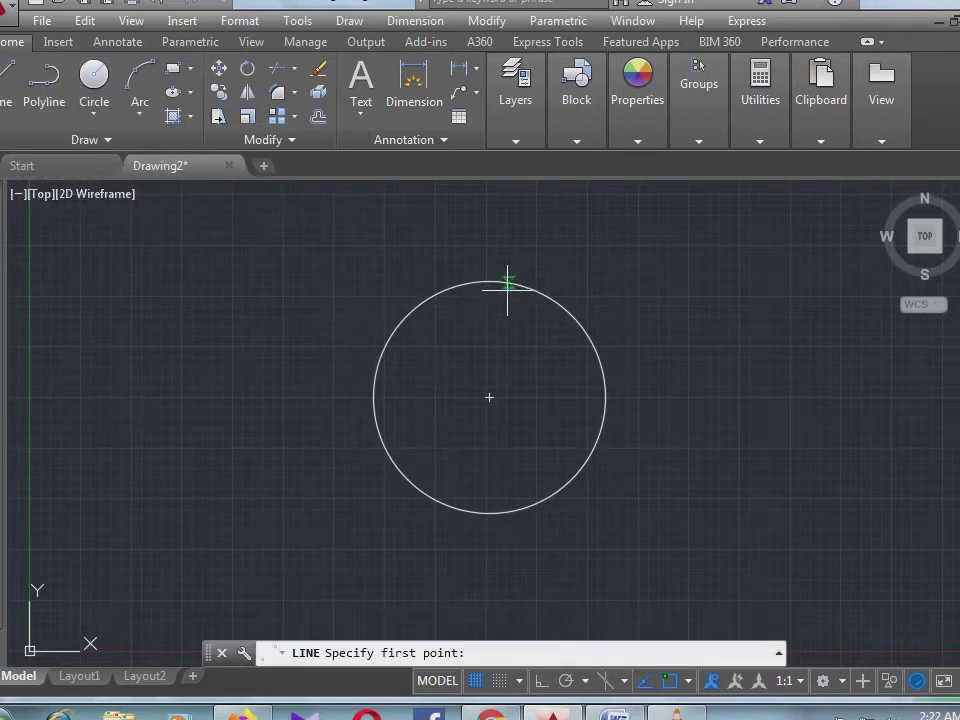
pyautogui.click(489, 398)
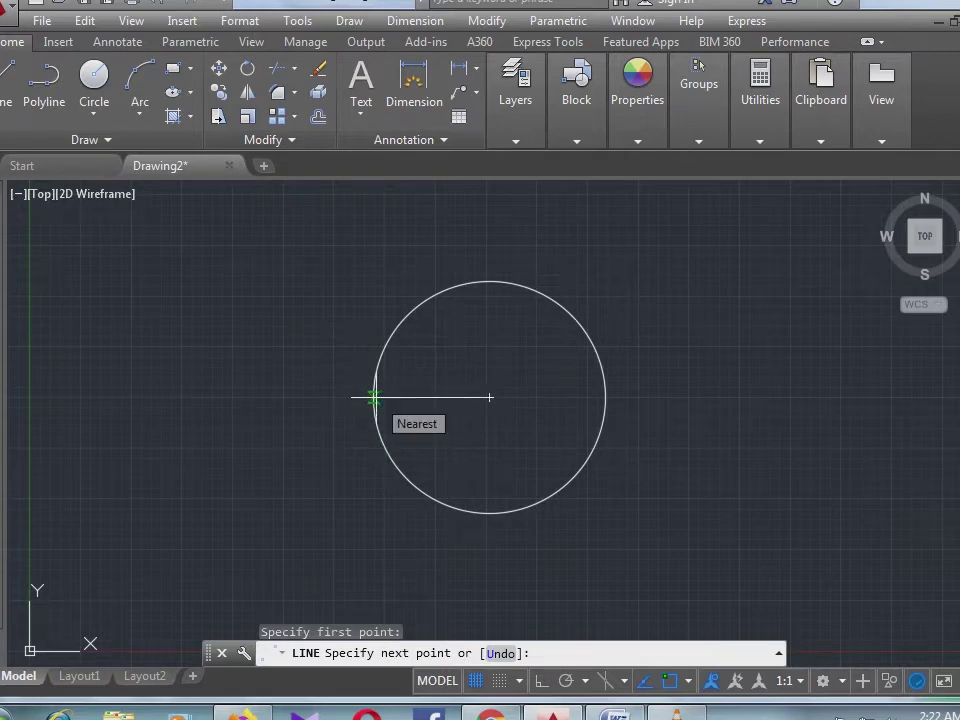
pyautogui.click(279, 396)
pyautogui.rightClick(280, 397)
pyautogui.click(328, 412)
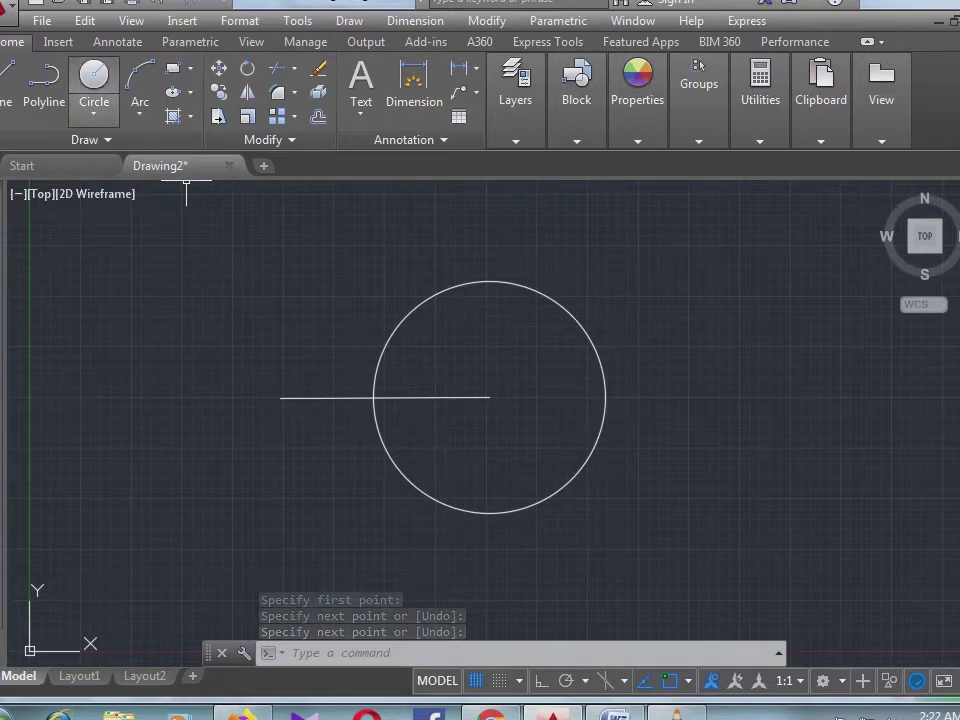
# Draw a smaller circle with a radius of about 2.38 centered on the line's outer endpoint
pyautogui.click(94, 105)
pyautogui.click(130, 148)
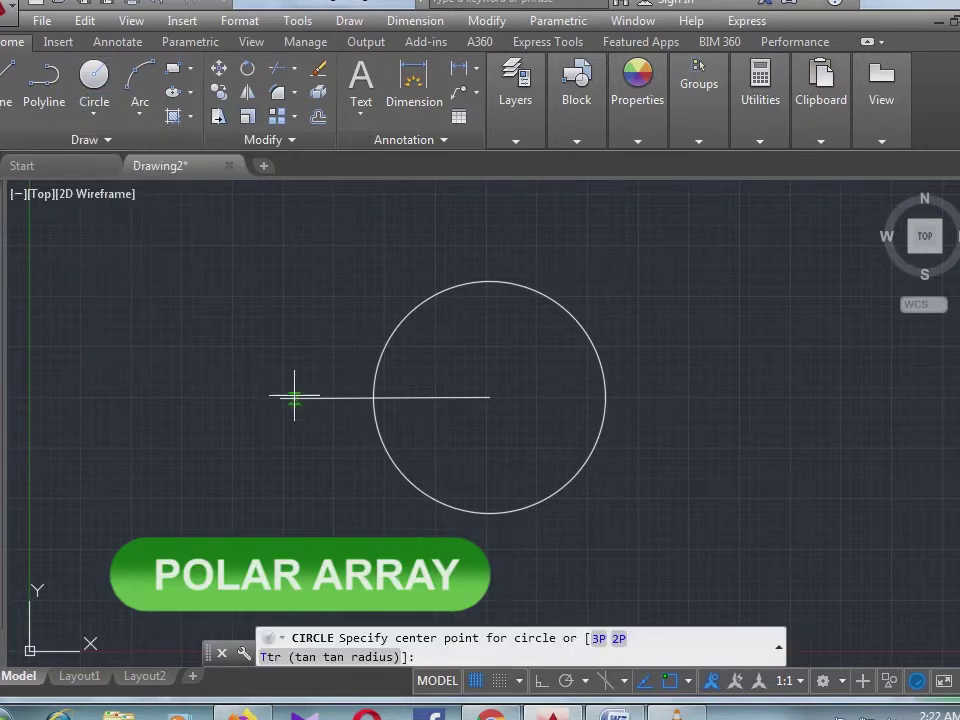
pyautogui.click(281, 398)
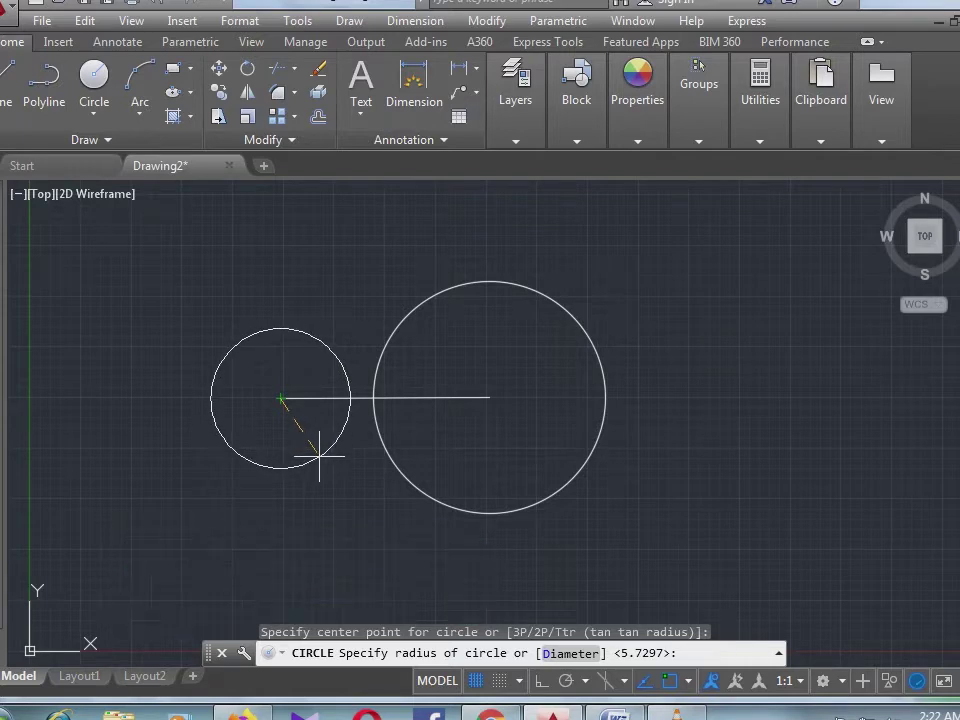
pyautogui.click(305, 438)
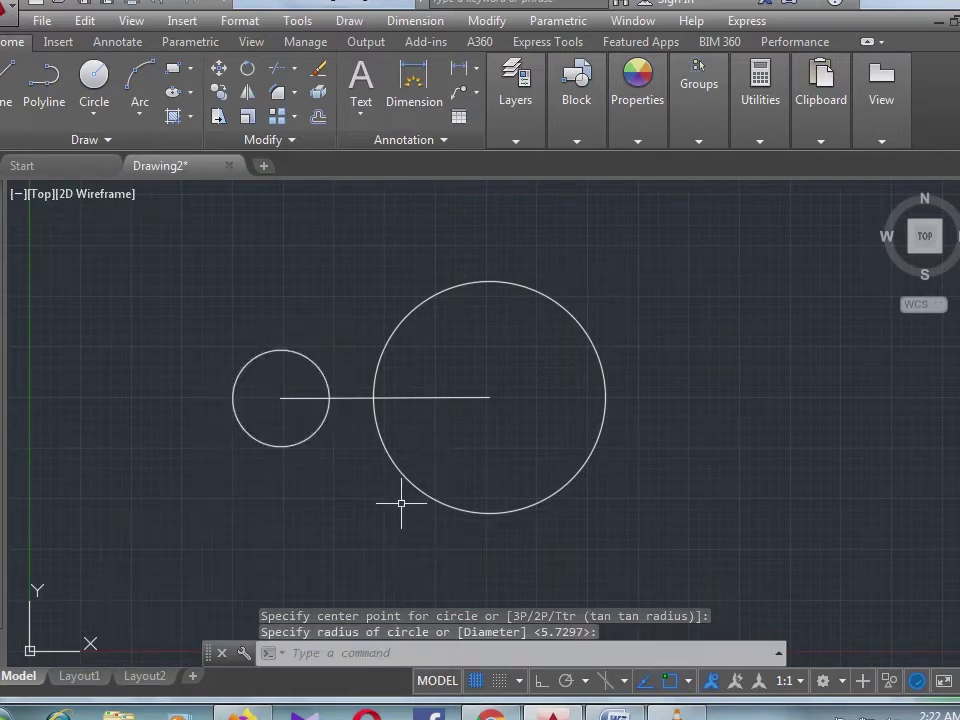
# Trim the parts of the line inside both circles, keeping only the segment between them
pyautogui.write('tr')
pyautogui.press('Return')
pyautogui.press('Return')
pyautogui.click(486, 445)
pyautogui.click(441, 383)
pyautogui.click(311, 403)
pyautogui.click(293, 366)
pyautogui.rightClick(339, 265)
pyautogui.click(386, 276)
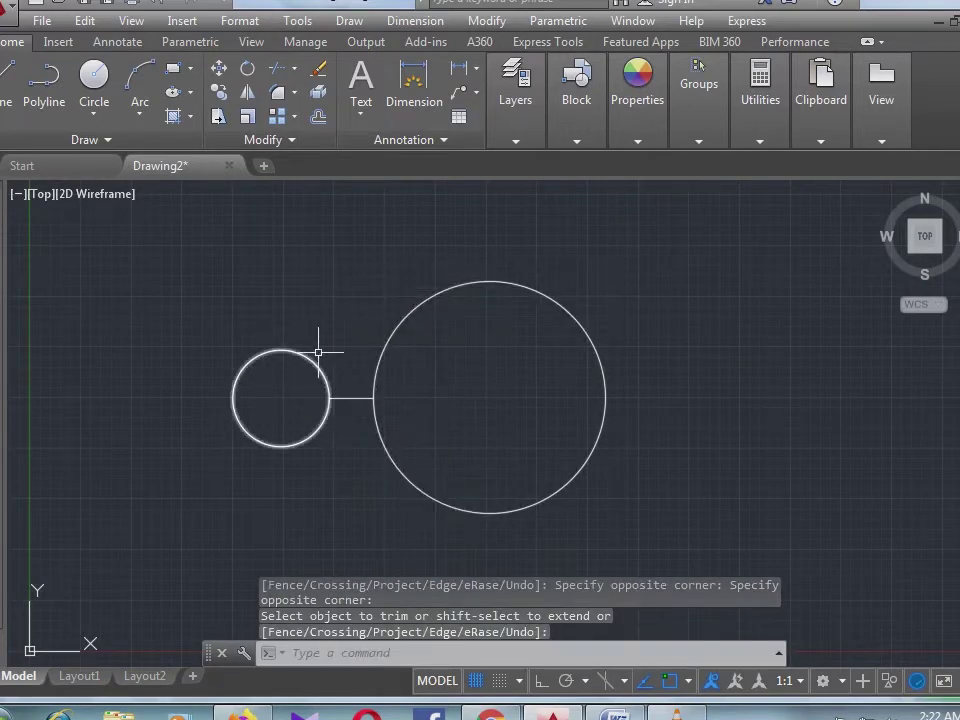
# Create a polar array of the small circle around the large circle's center
pyautogui.hotkey('alt', 'm')
pyautogui.moveTo(560, 226)
pyautogui.click(731, 270)
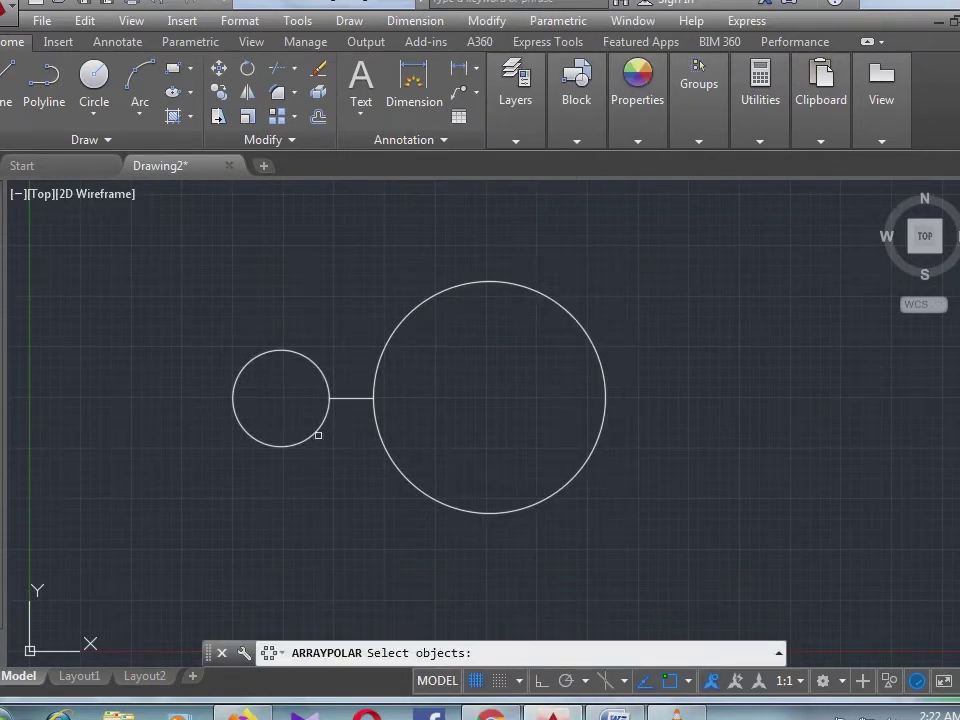
pyautogui.click(319, 428)
pyautogui.press('Return')
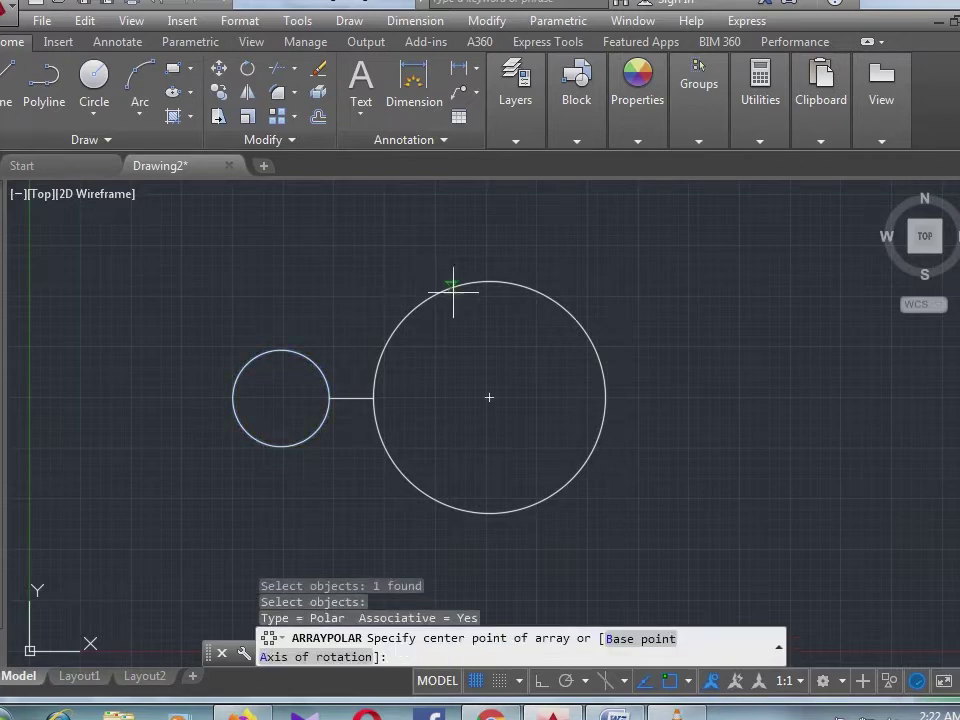
pyautogui.click(489, 398)
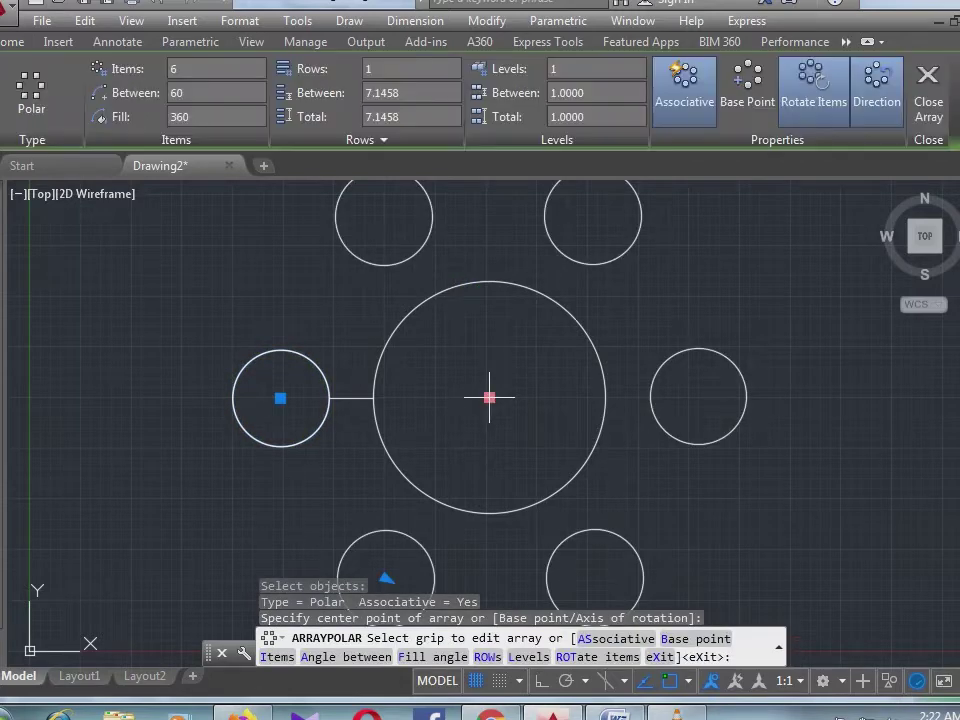
# Set the small circle's polar array to 12 items with 30° between them and finish the array
pyautogui.scroll(-1, 489, 398)
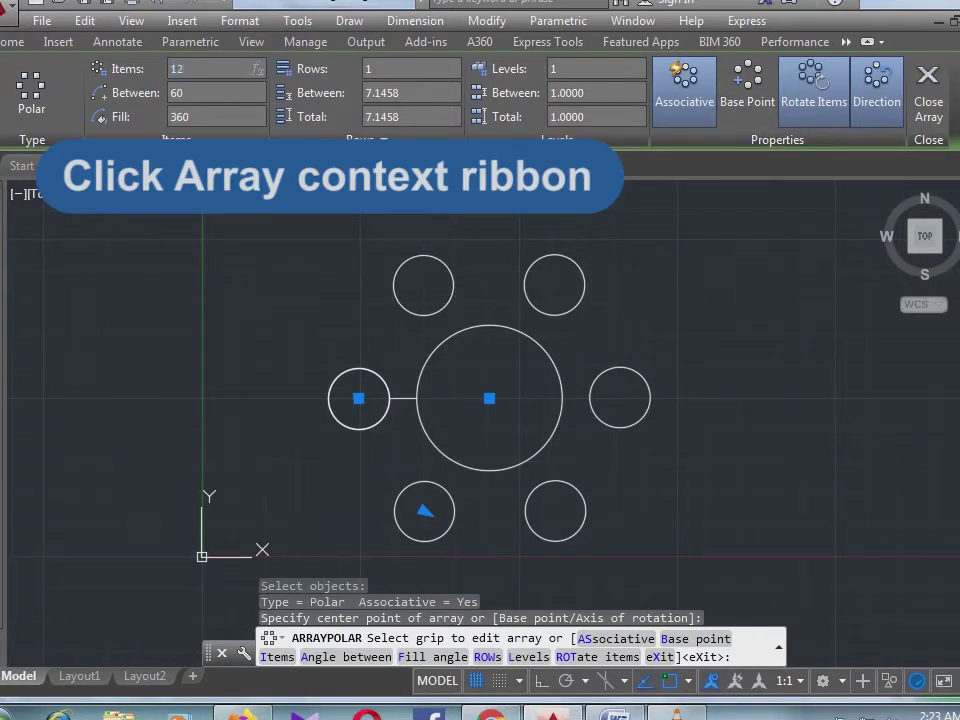
pyautogui.write('30')
pyautogui.press('Return')
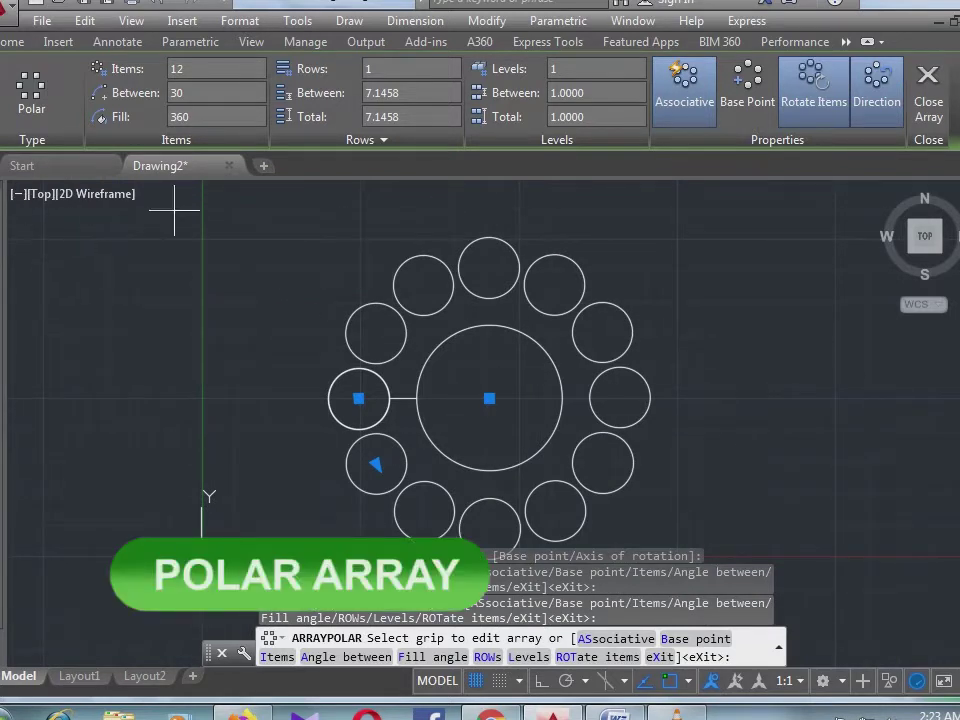
pyautogui.rightClick(489, 295)
pyautogui.click(534, 305)
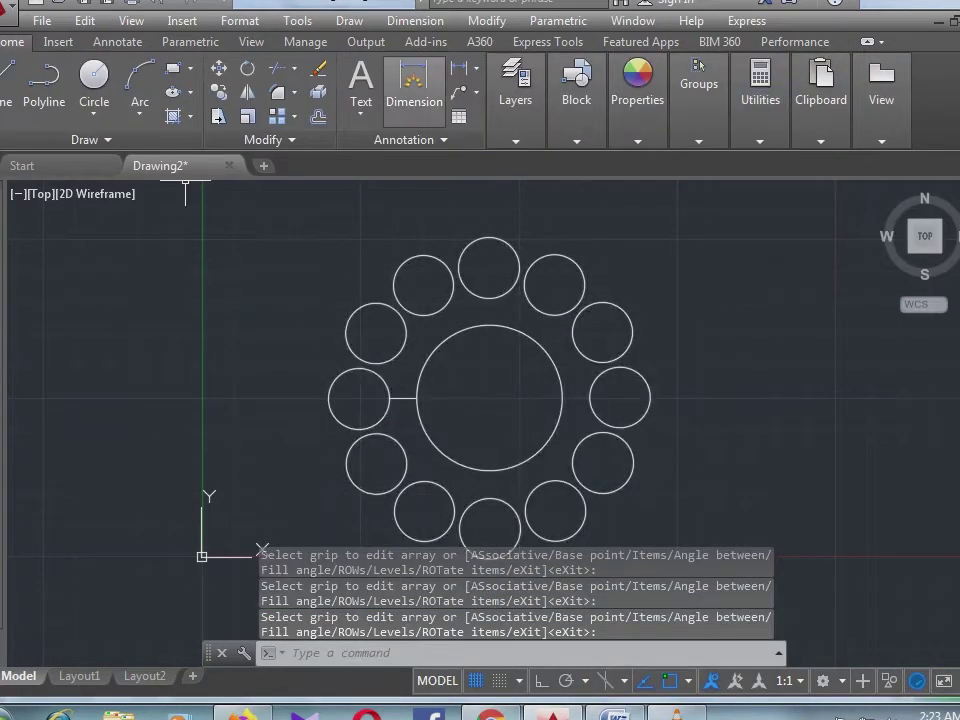
# Create a 12-item polar array of the short connecting line around the large circle's center
pyautogui.click(486, 20)
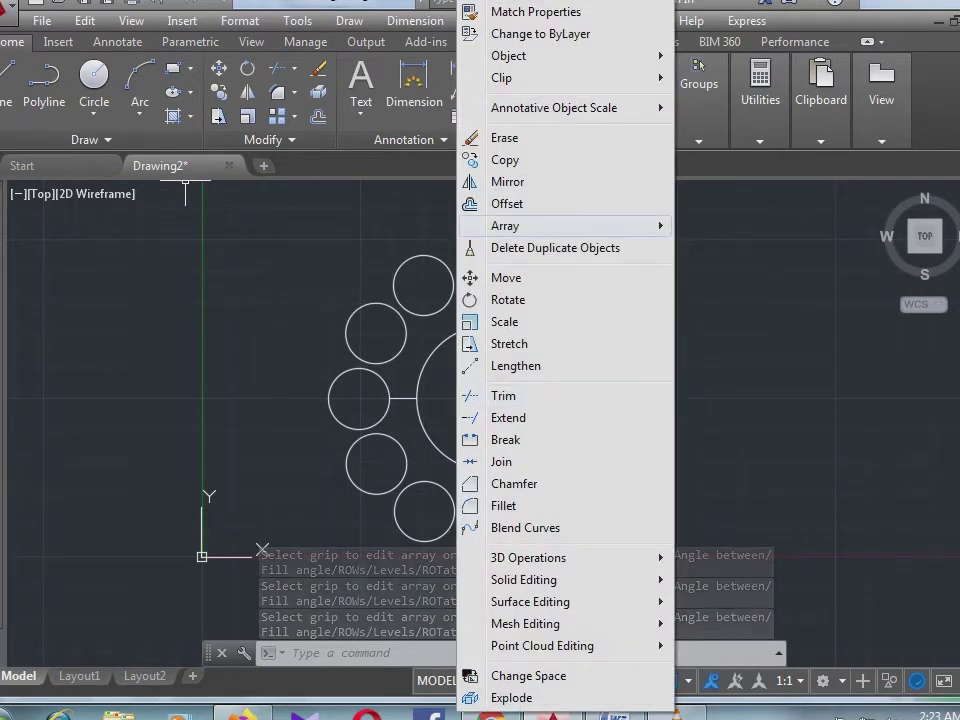
pyautogui.moveTo(540, 226)
pyautogui.click(733, 270)
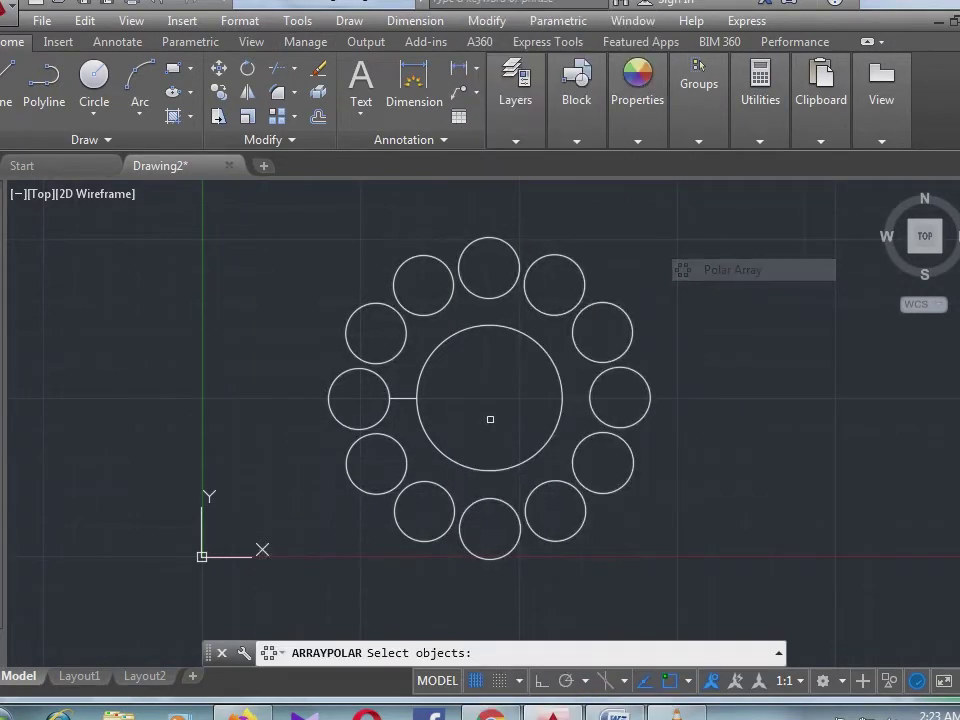
pyautogui.click(406, 398)
pyautogui.press('Return')
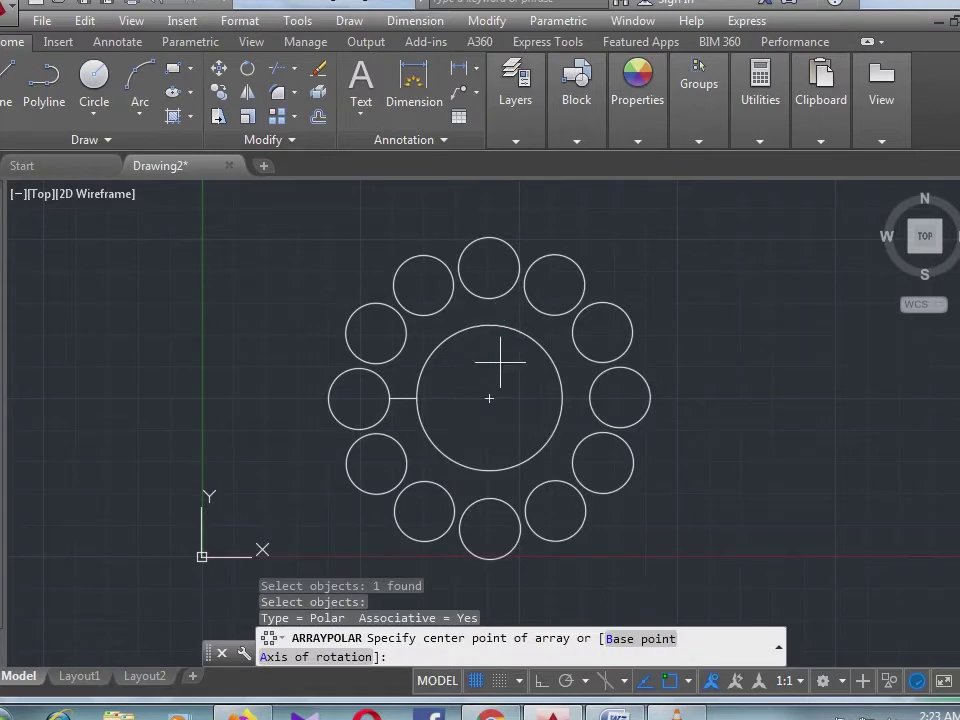
pyautogui.click(489, 398)
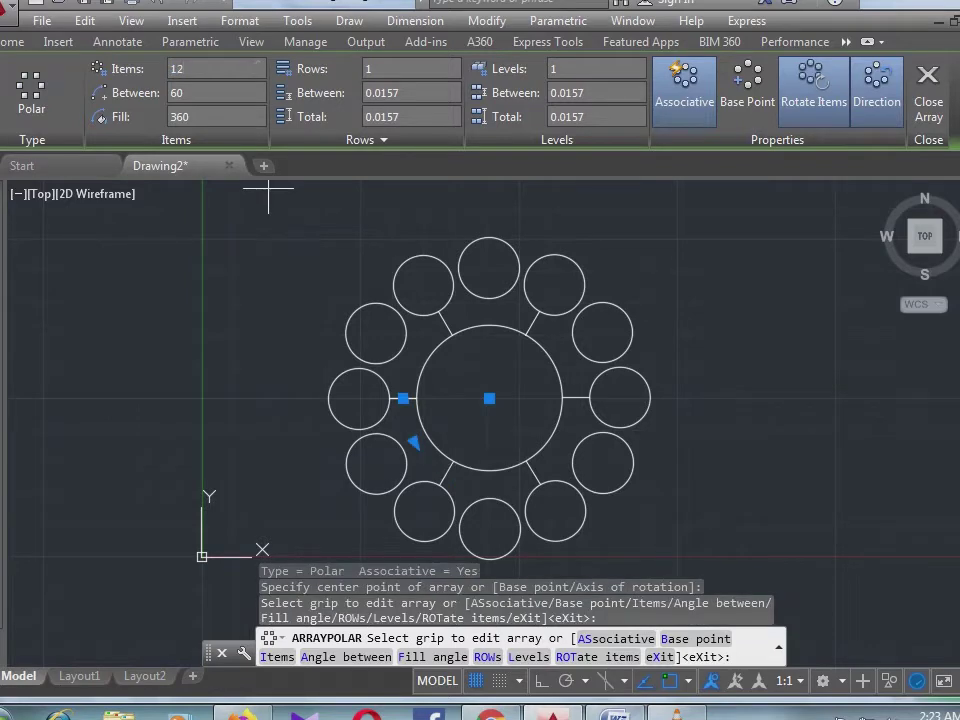
pyautogui.rightClick(691, 318)
pyautogui.click(735, 305)
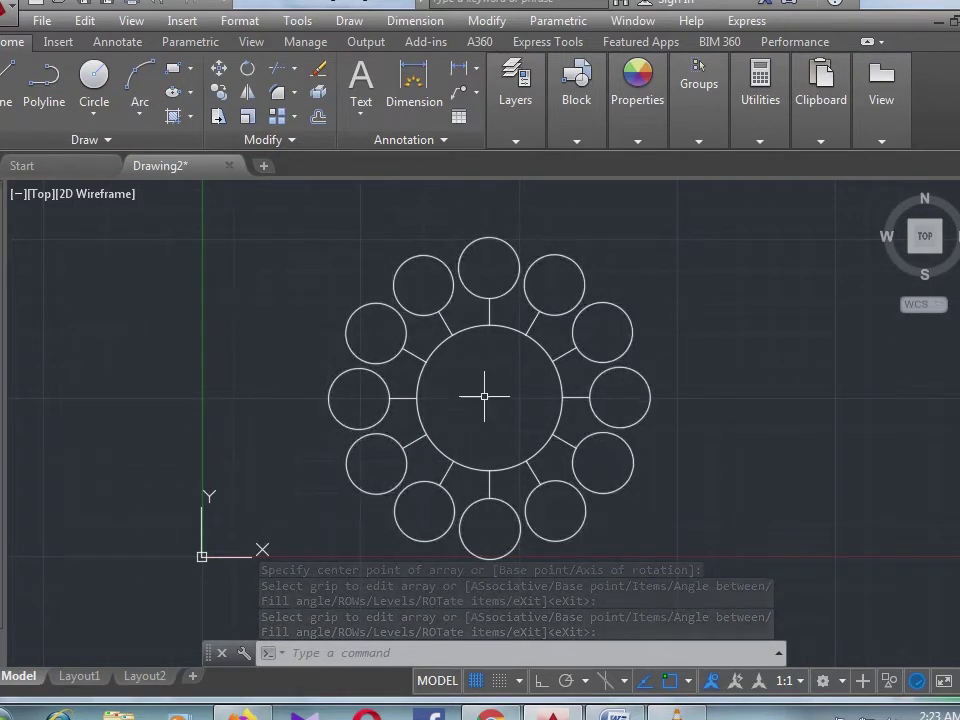
# Draw a circle of radius 5 in the free space to the right of the arrayed pattern
pyautogui.rightClick(511, 293)
pyautogui.click(553, 461)
pyautogui.moveTo(507, 425); pyautogui.dragTo(306, 414)
pyautogui.rightClick(478, 349)
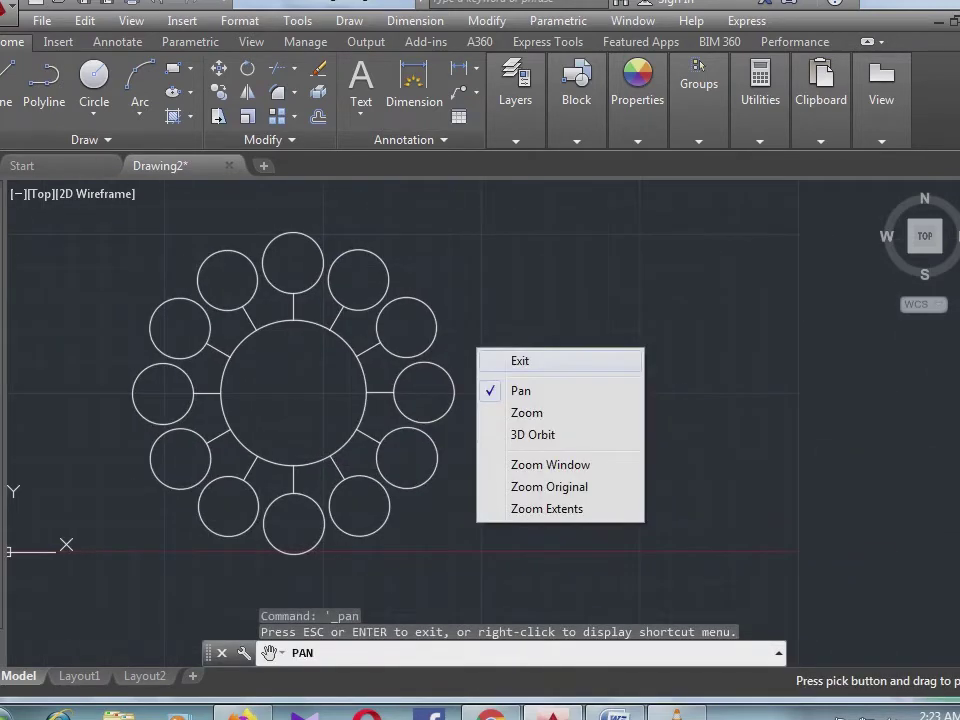
pyautogui.click(515, 360)
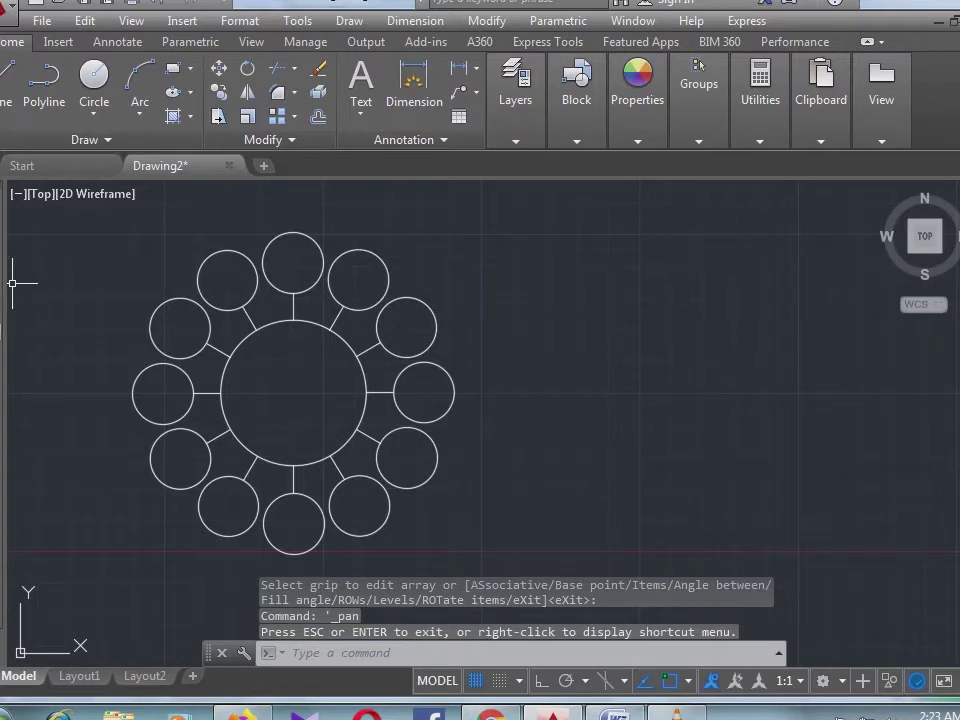
pyautogui.write('c')
pyautogui.press('Return')
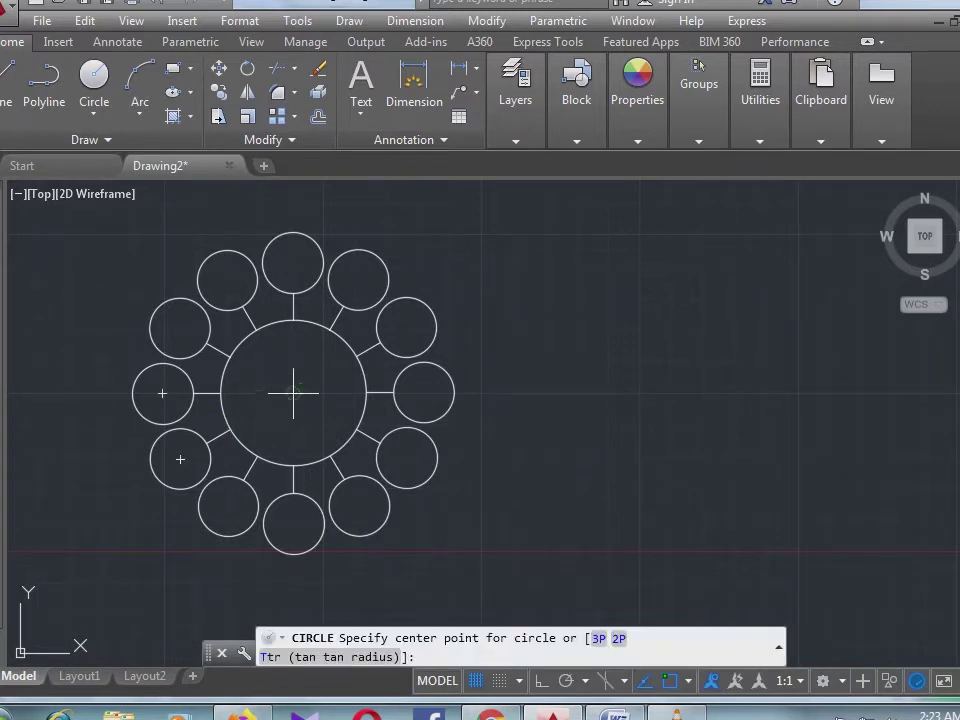
pyautogui.click(729, 393)
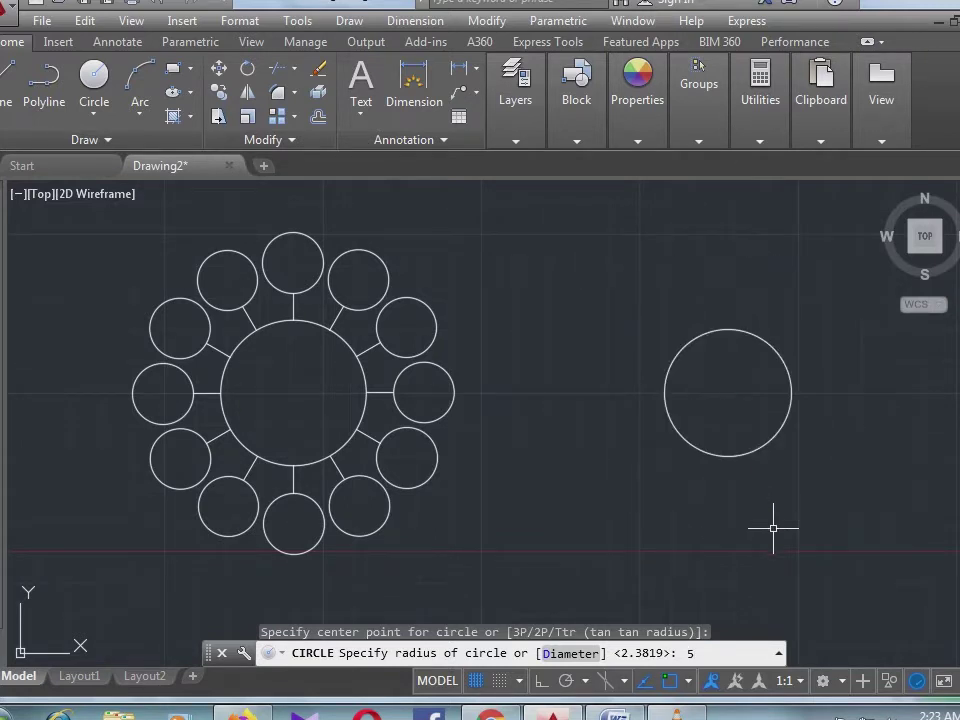
pyautogui.press('Return')
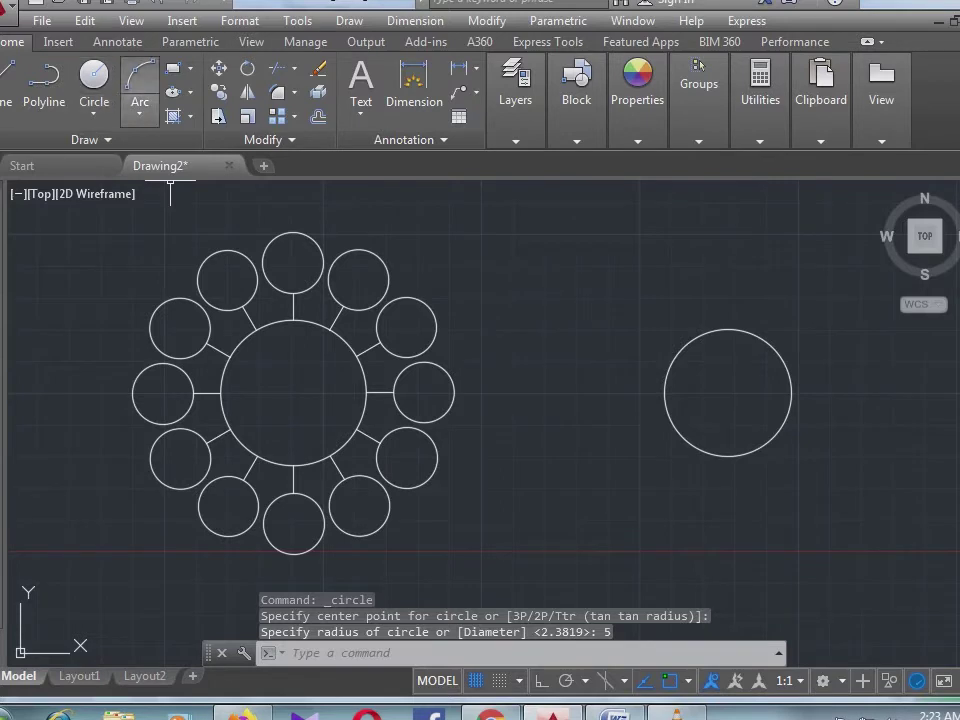
# Draw a circle of radius 10 concentric with the radius 5 circle
pyautogui.click(94, 112)
pyautogui.click(140, 148)
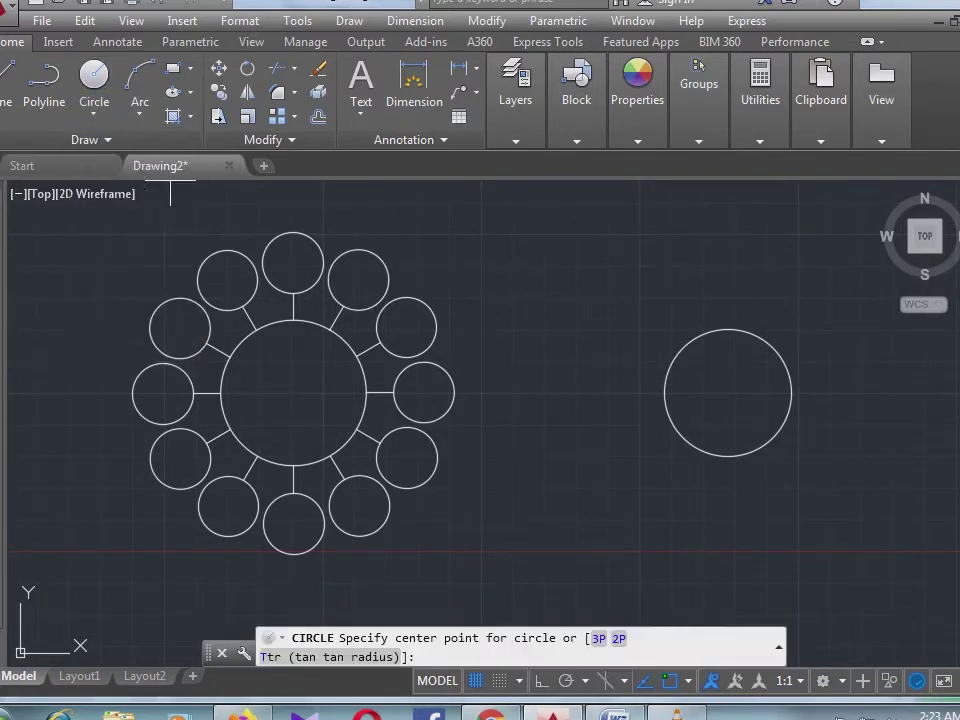
pyautogui.click(728, 393)
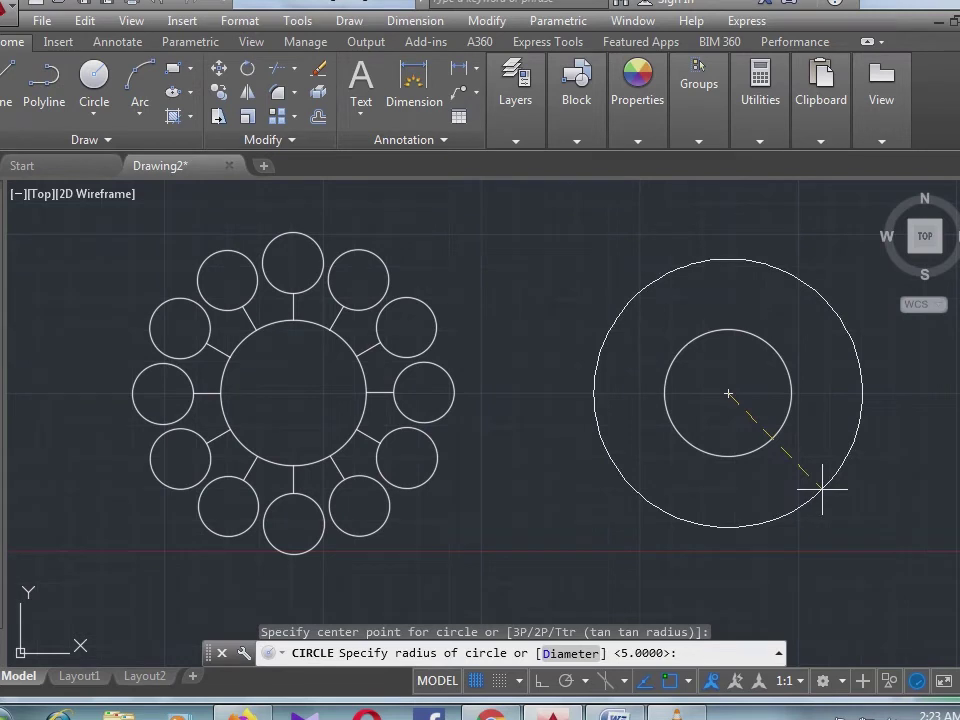
pyautogui.press('Return')
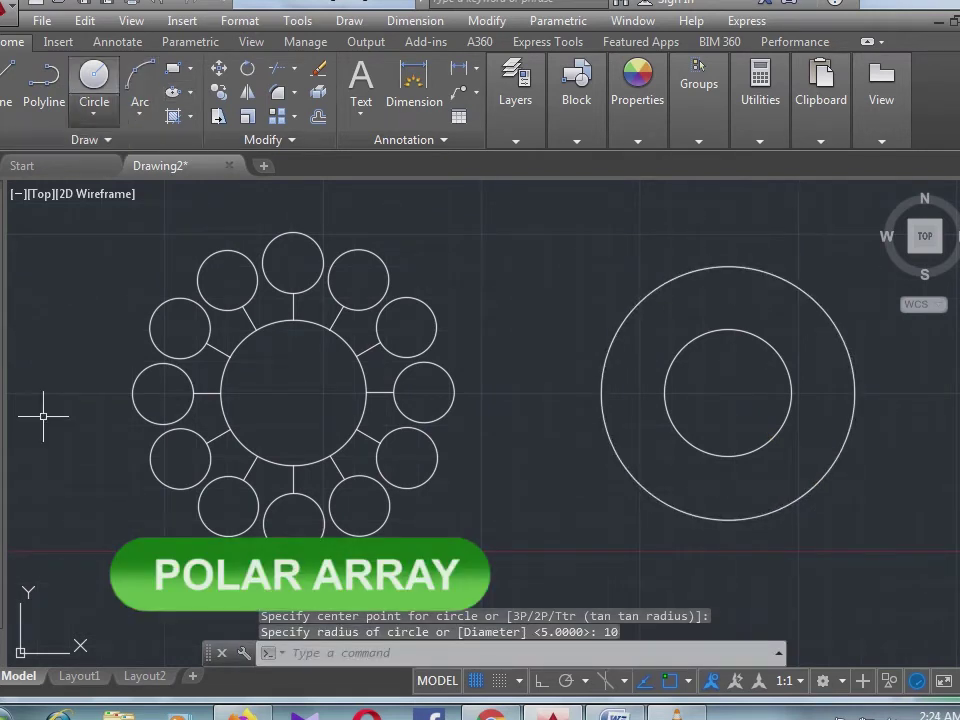
# Add a circle of radius 2 at the common center of the two concentric circles
pyautogui.click(94, 113)
pyautogui.click(140, 148)
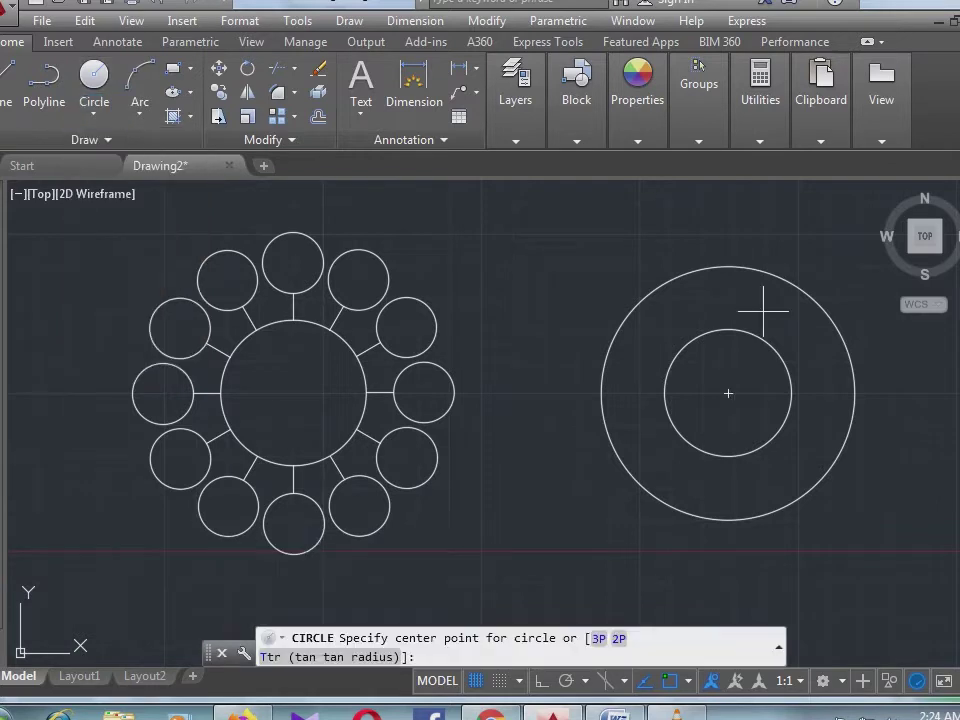
pyautogui.click(728, 393)
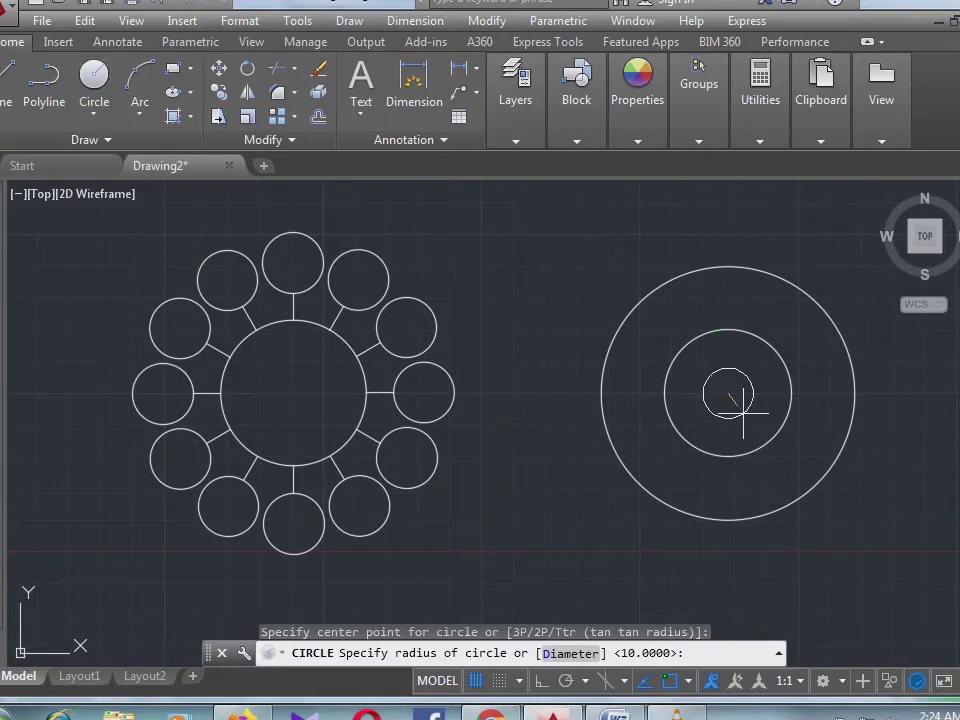
pyautogui.write('2')
pyautogui.press('Return')
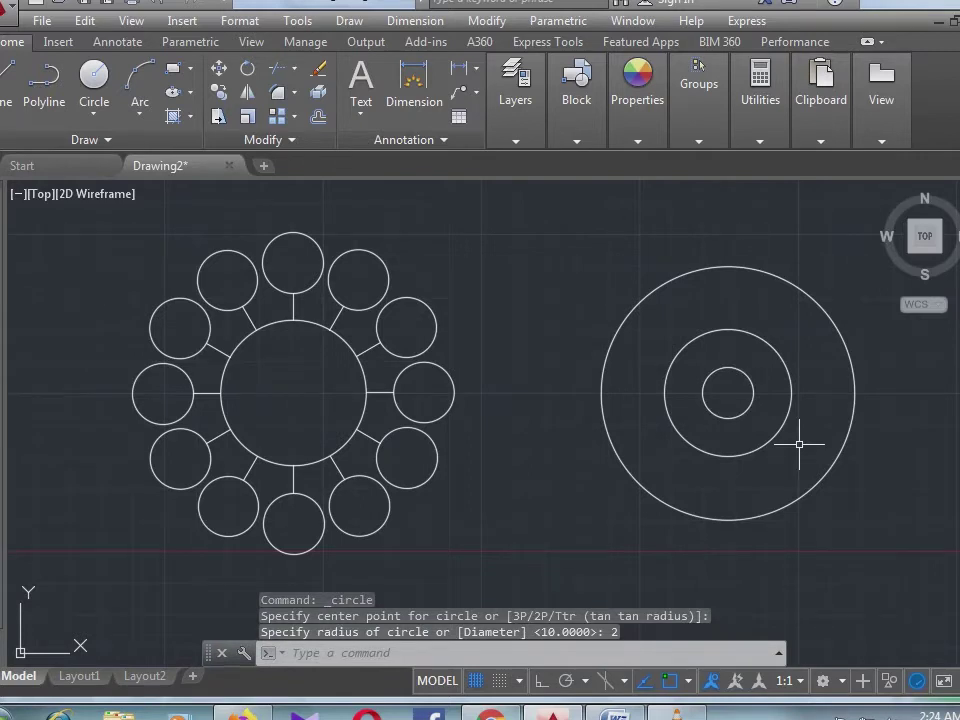
# With Ortho on, draw a vertical line from the common center of the concentric circles upward past the outermost circle
pyautogui.write('l')
pyautogui.press('Return')
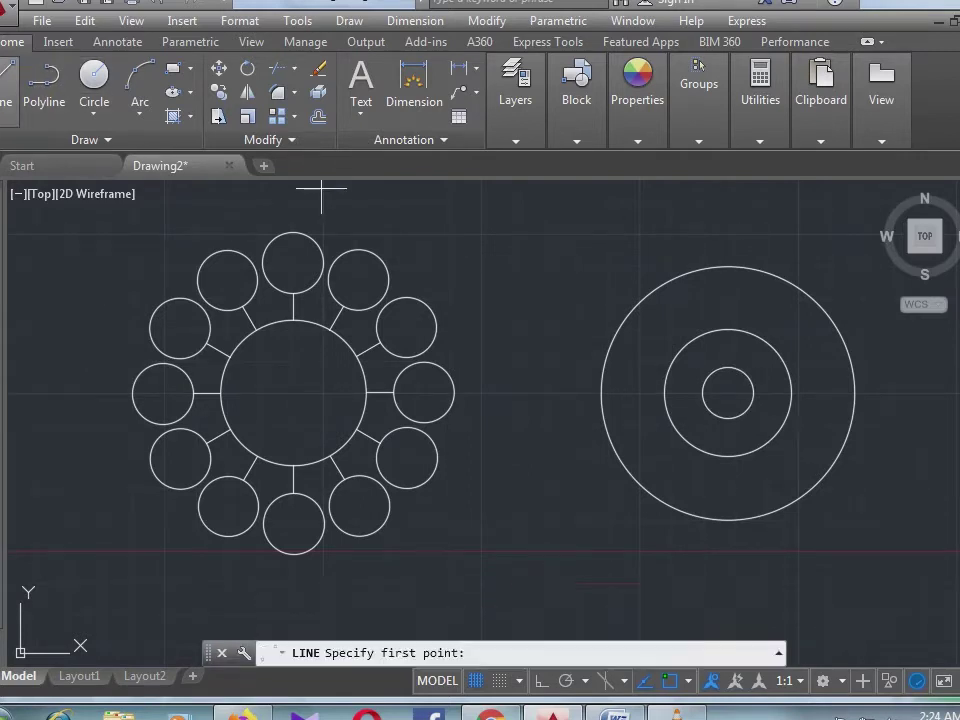
pyautogui.click(728, 394)
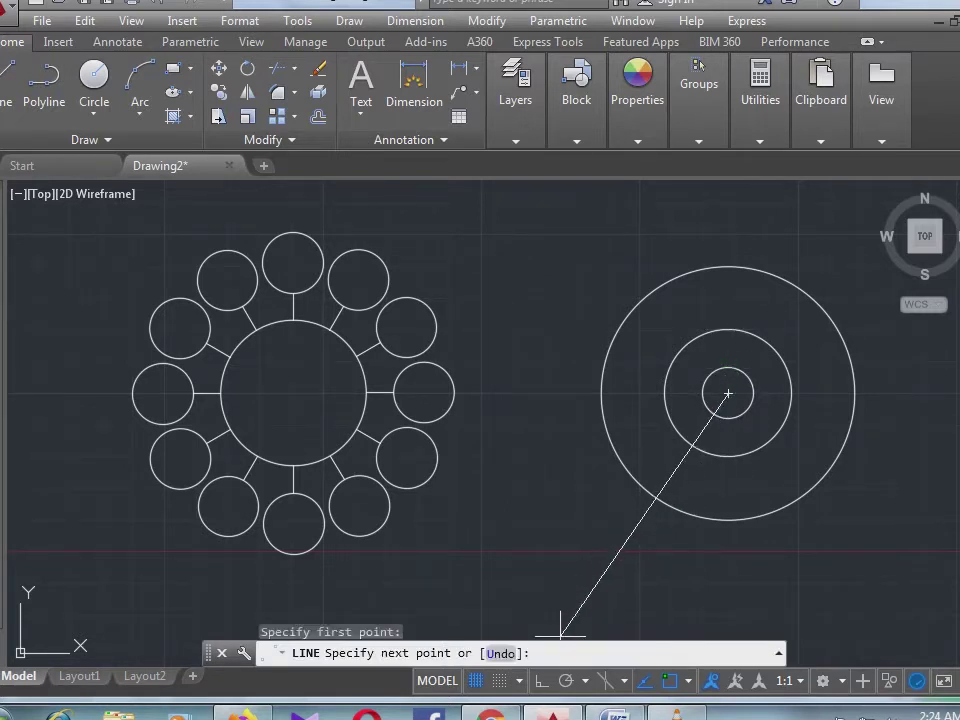
pyautogui.press('F8')
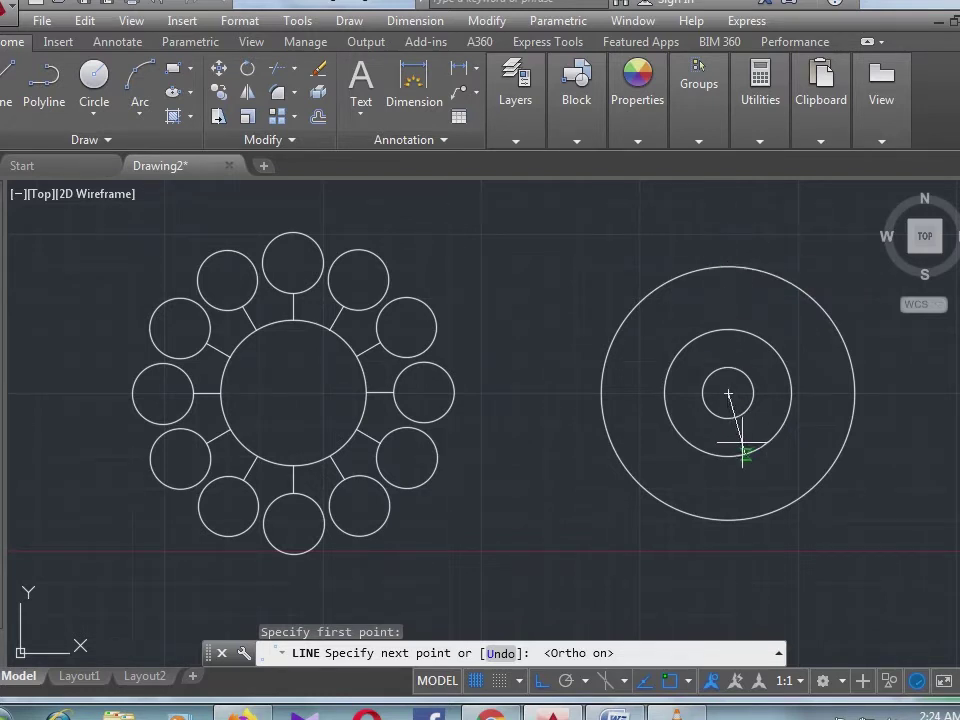
pyautogui.scroll(2, 729, 392)
pyautogui.scroll(1, 737, 360)
pyautogui.scroll(-3, 714, 354)
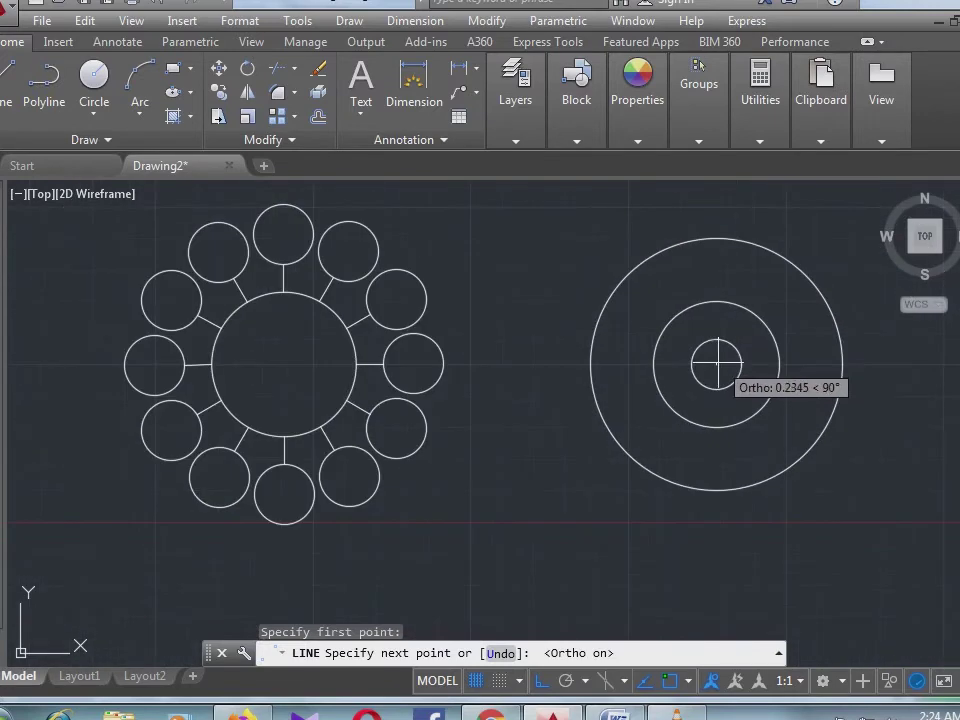
pyautogui.scroll(2, 714, 330)
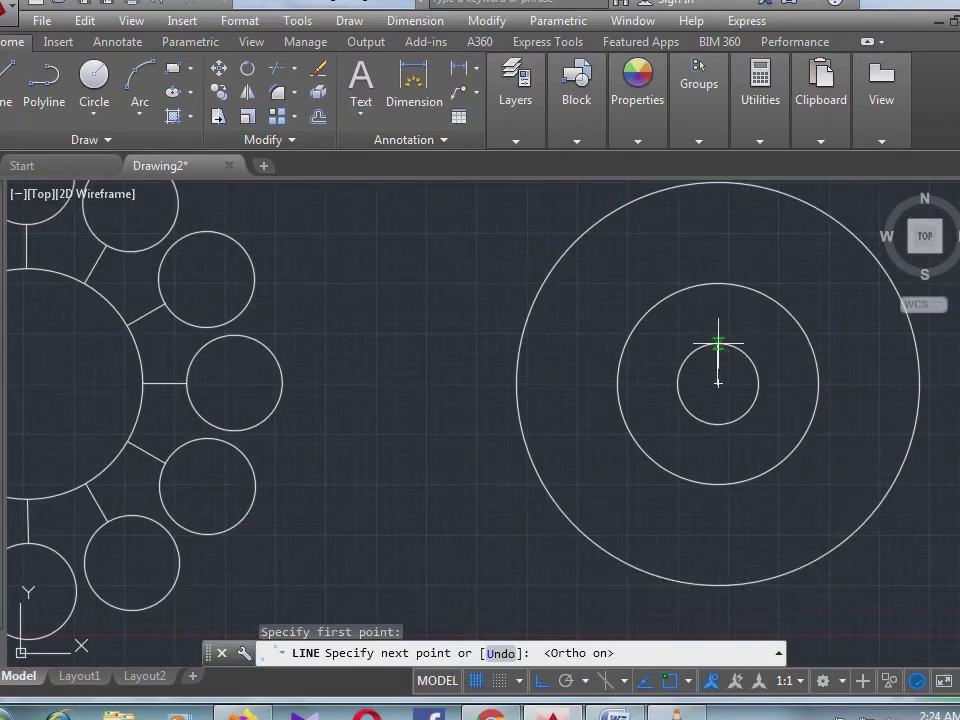
pyautogui.scroll(-5, 718, 343)
pyautogui.click(714, 240)
pyautogui.rightClick(716, 241)
pyautogui.click(751, 253)
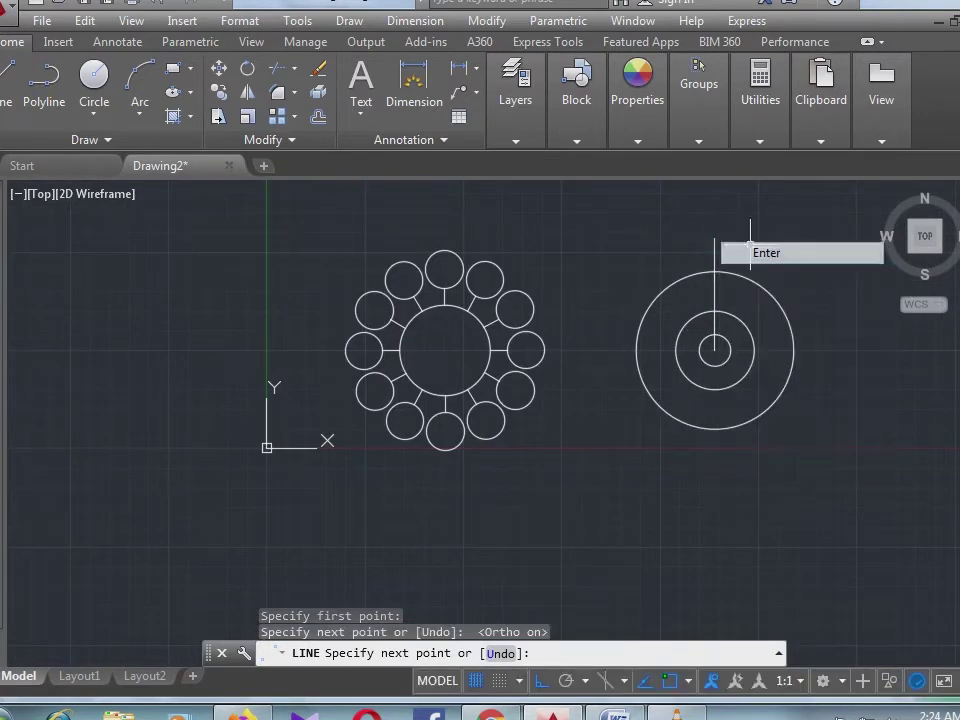
# Trim the vertical line outside the outermost circle and between the middle and smallest circles
pyautogui.write('tr')
pyautogui.press('Return')
pyautogui.press('Return')
pyautogui.scroll(2, 733, 248)
pyautogui.click(733, 248)
pyautogui.click(643, 268)
pyautogui.scroll(2, 735, 414)
pyautogui.click(687, 351)
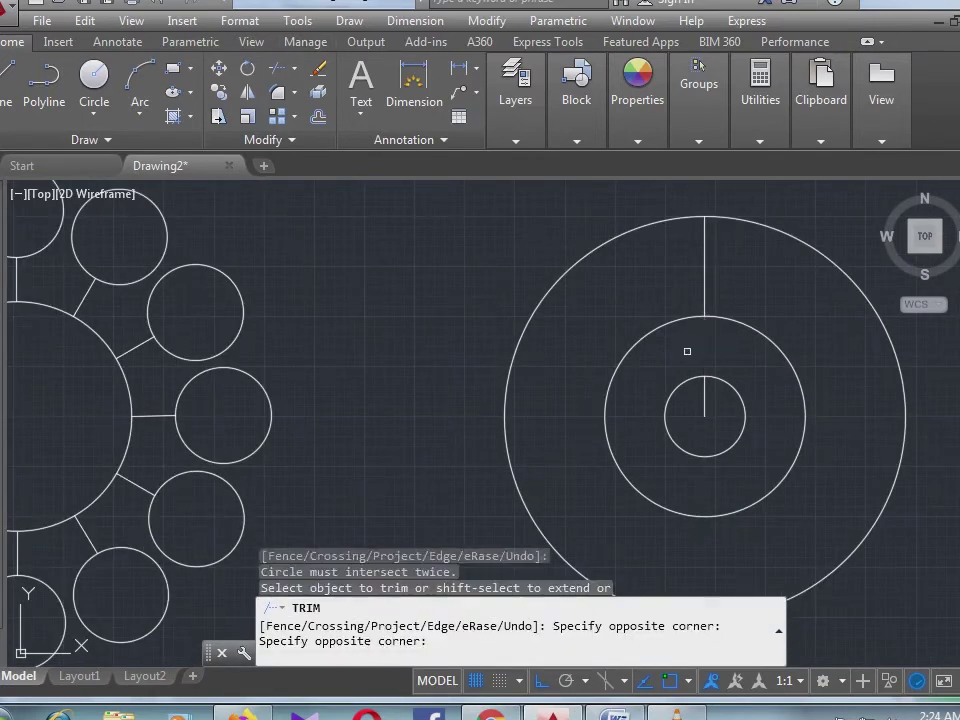
pyautogui.scroll(-2, 585, 345)
pyautogui.rightClick(588, 344)
pyautogui.click(632, 356)
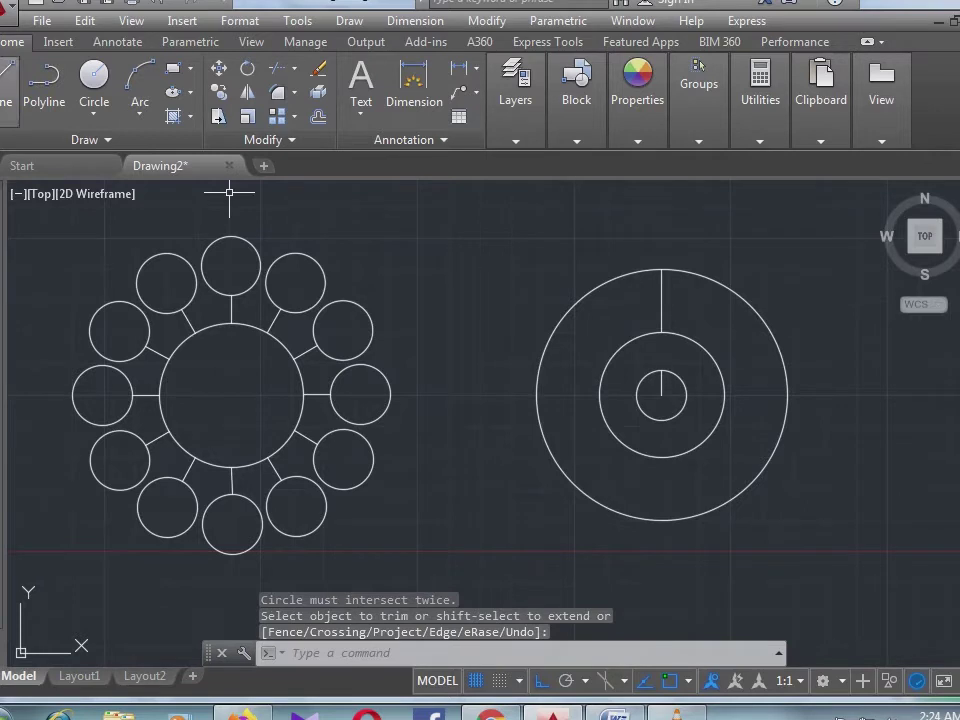
pyautogui.click(8, 75)
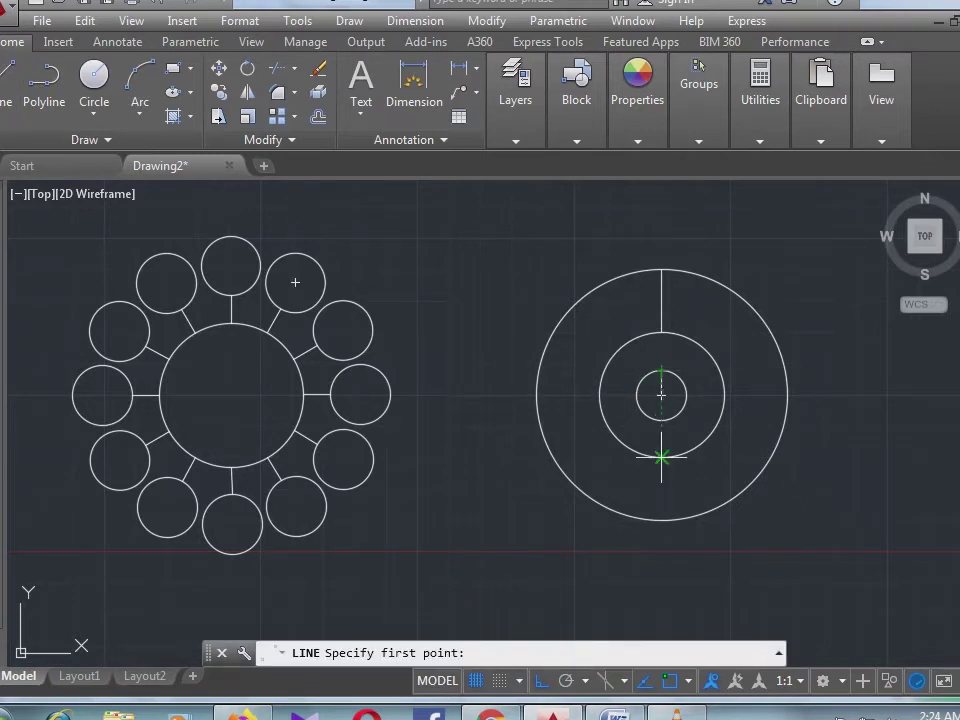
pyautogui.click(710, 326)
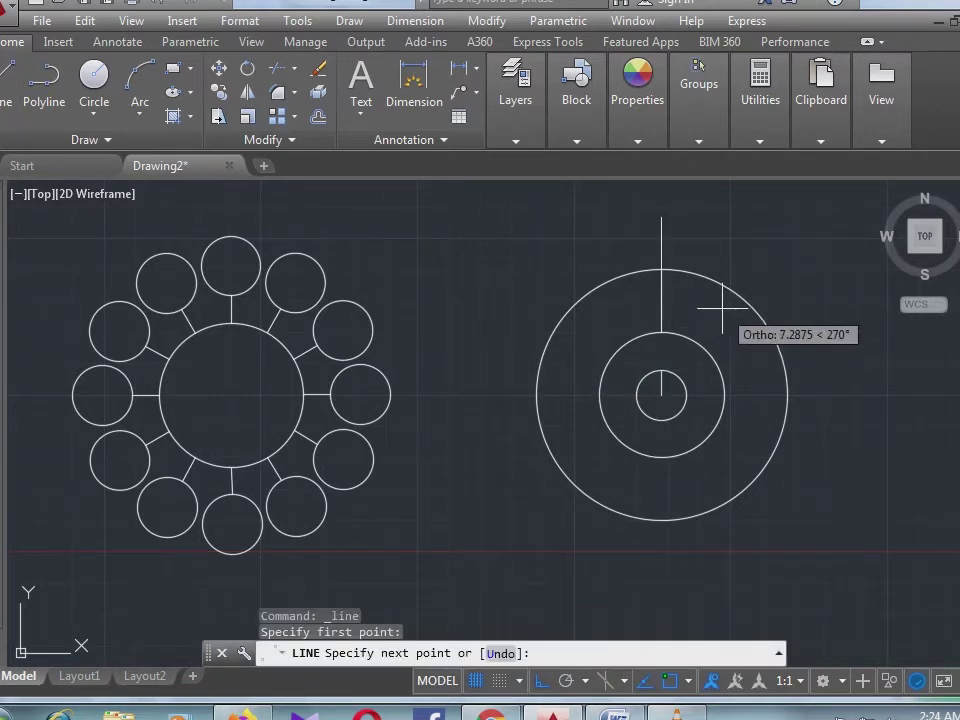
pyautogui.press('Escape')
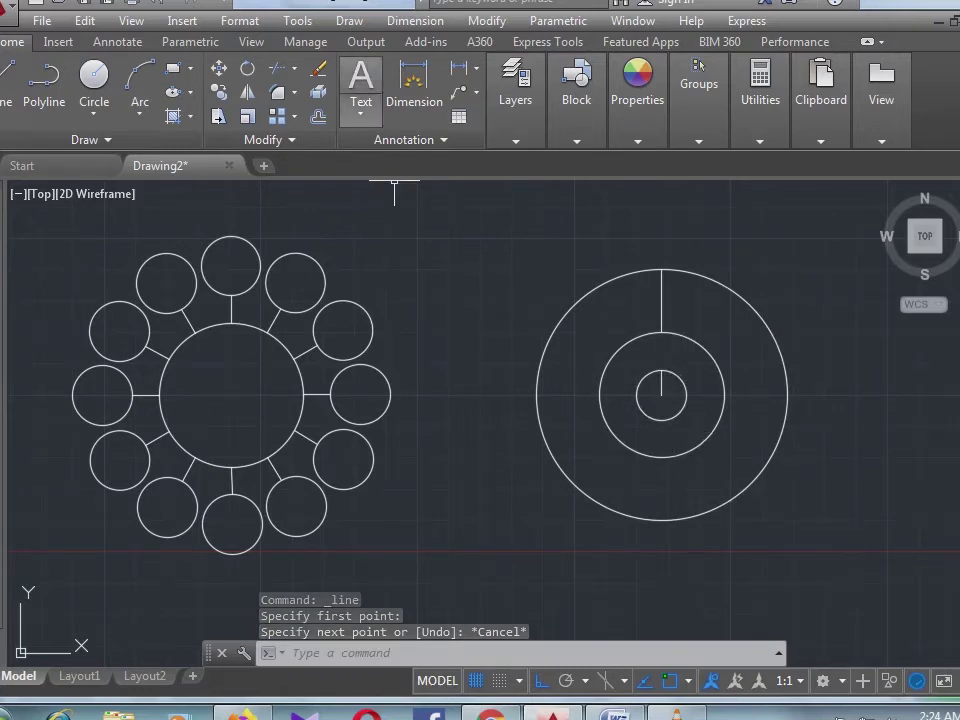
# Create a 120-item polar array of the line between the middle and outer circles, centered on the concentric circles
pyautogui.click(487, 20)
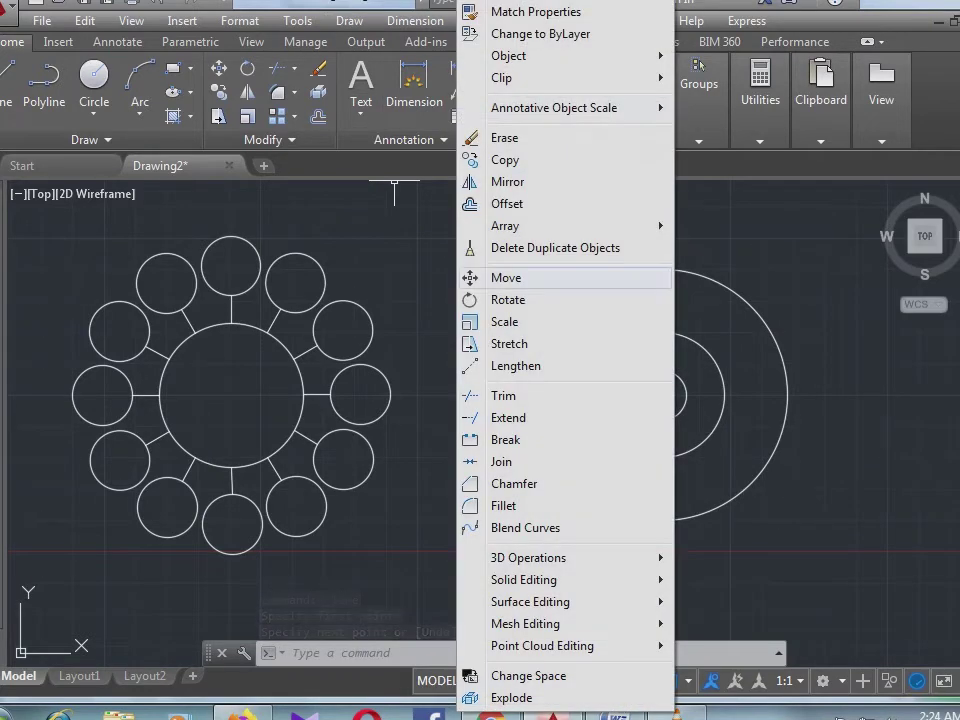
pyautogui.moveTo(560, 225)
pyautogui.click(733, 270)
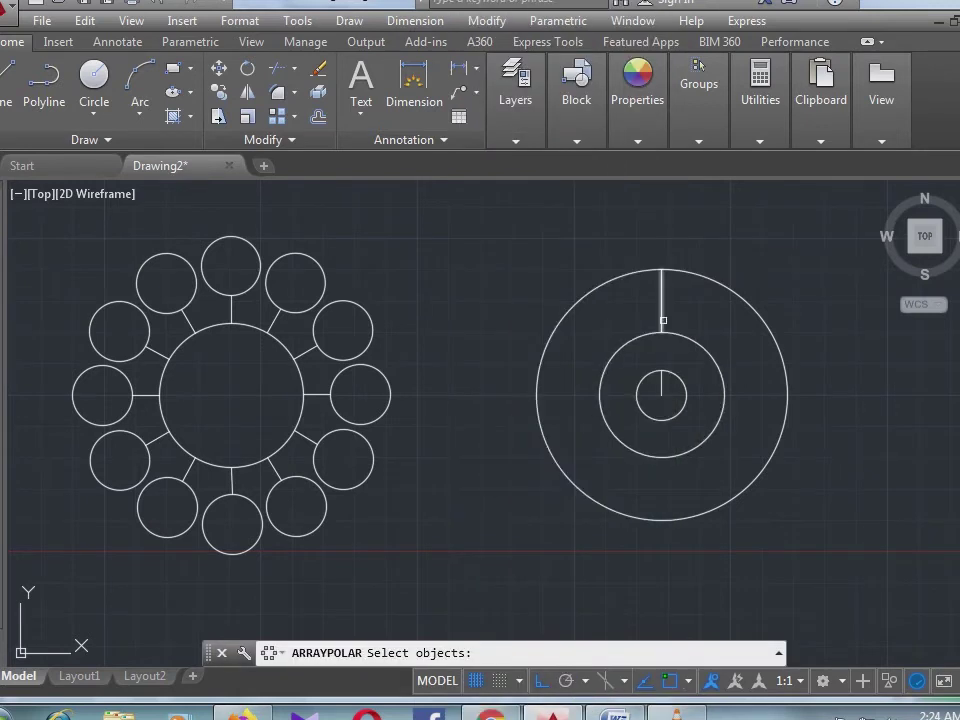
pyautogui.click(660, 310)
pyautogui.press('Return')
pyautogui.click(661, 395)
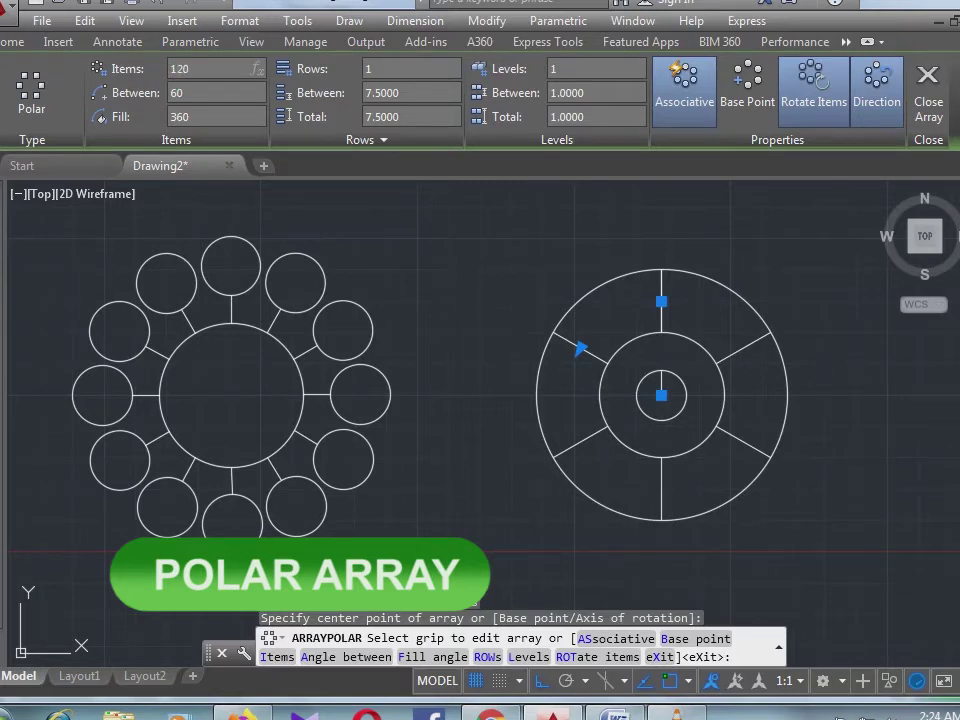
pyautogui.press('Return')
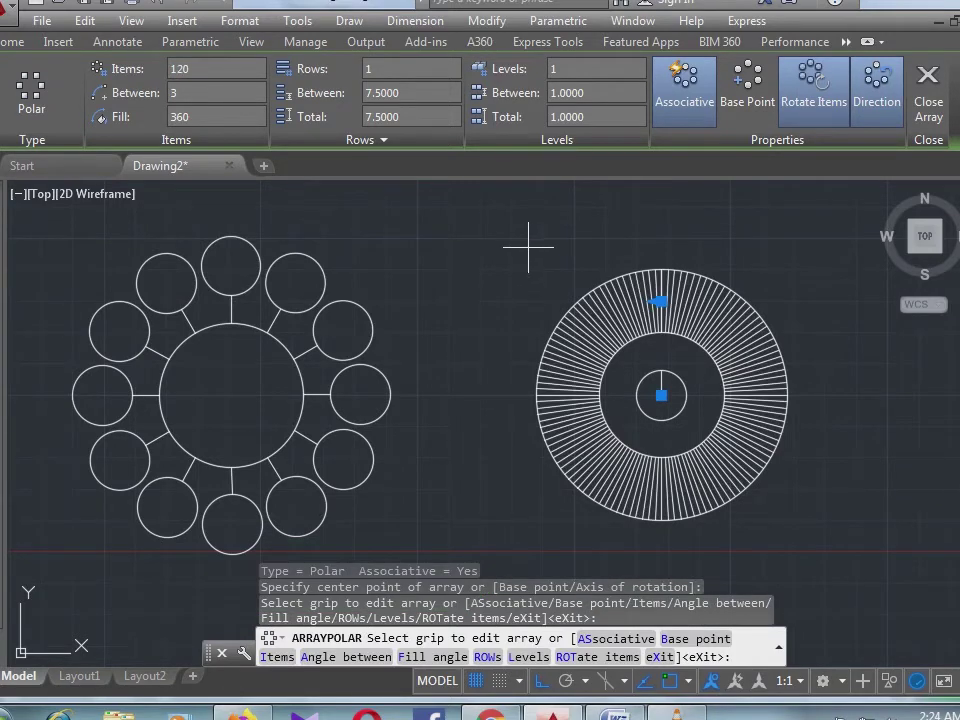
pyautogui.press('Escape')
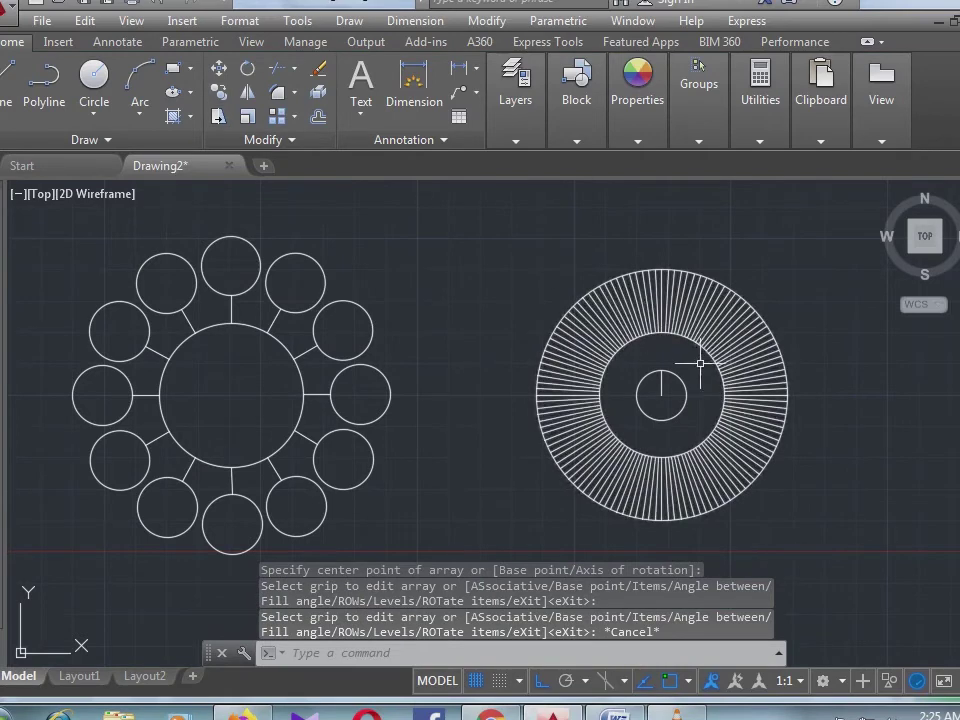
# Create a 120-item polar array of the short line inside the smallest circle around the common center
pyautogui.click(487, 20)
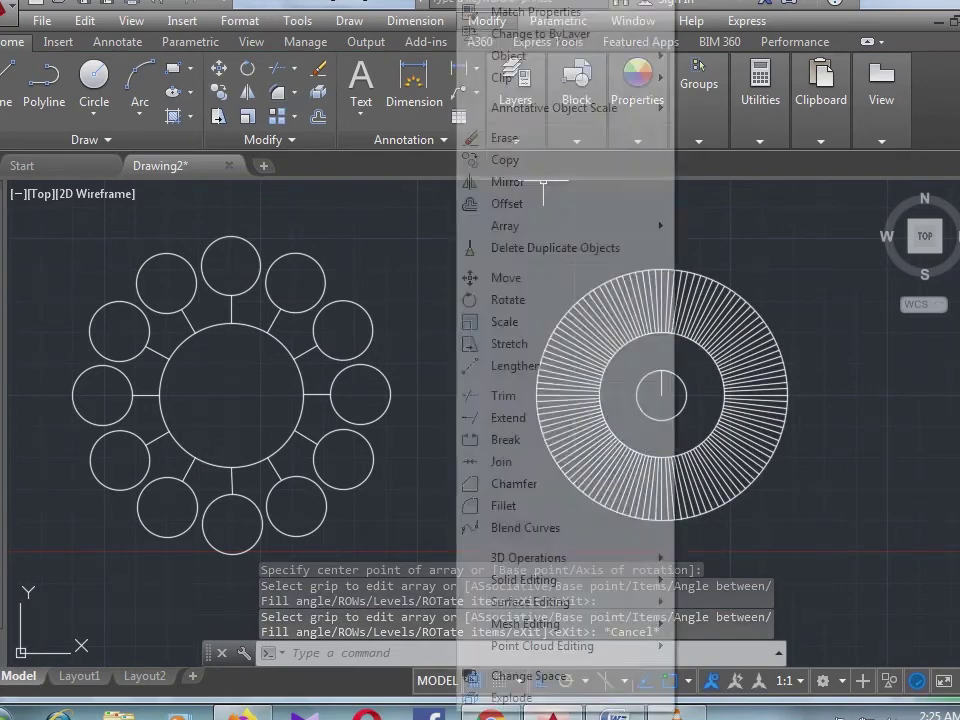
pyautogui.moveTo(560, 226)
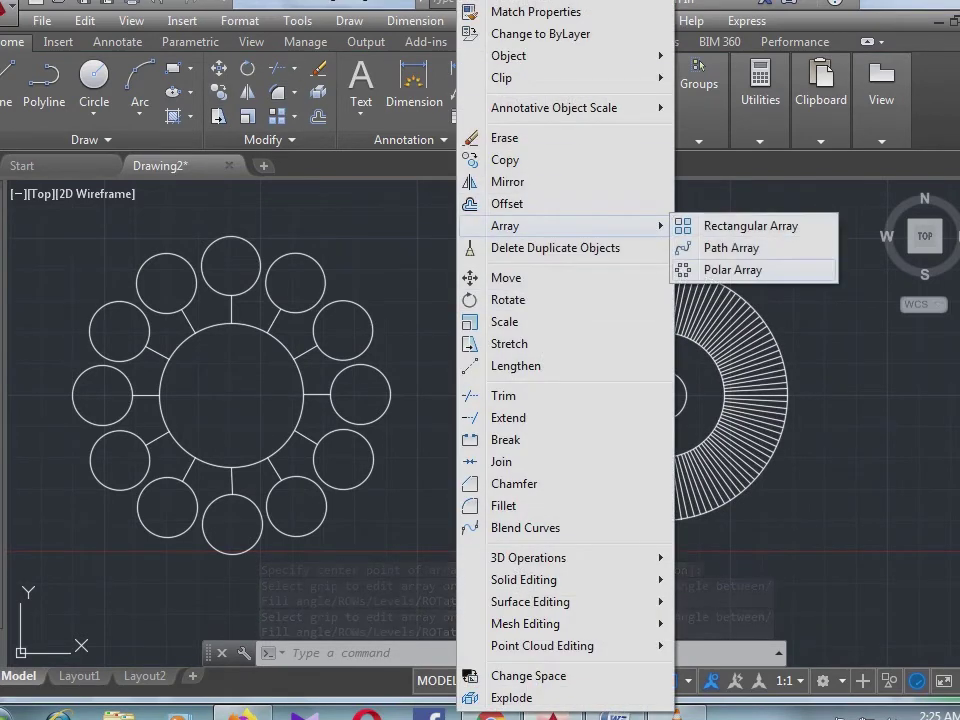
pyautogui.click(733, 270)
pyautogui.click(661, 388)
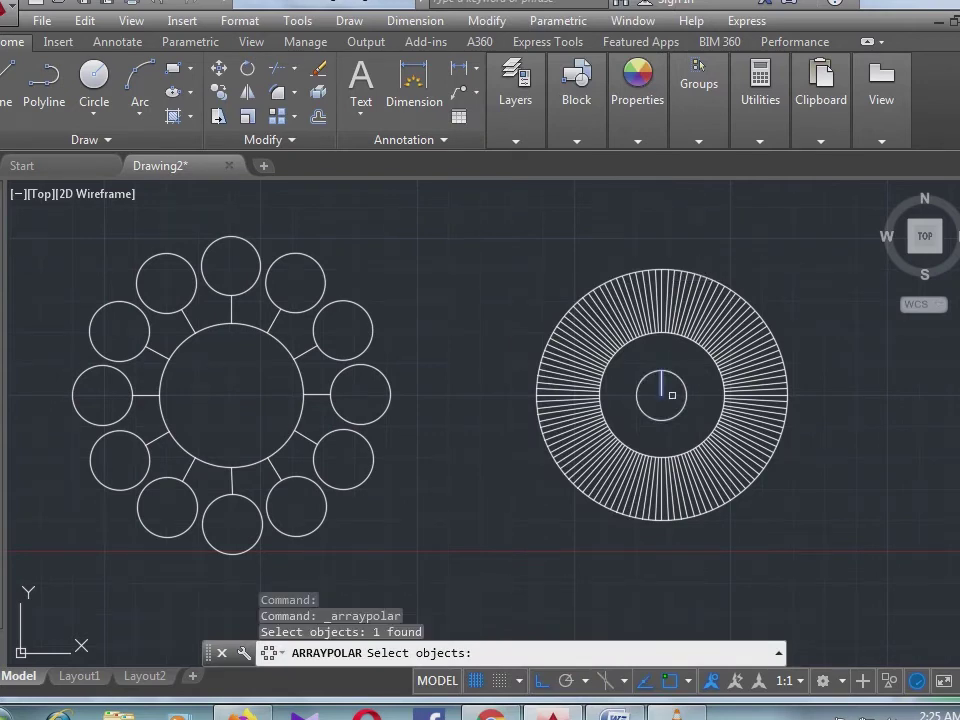
pyautogui.press('Return')
pyautogui.click(661, 395)
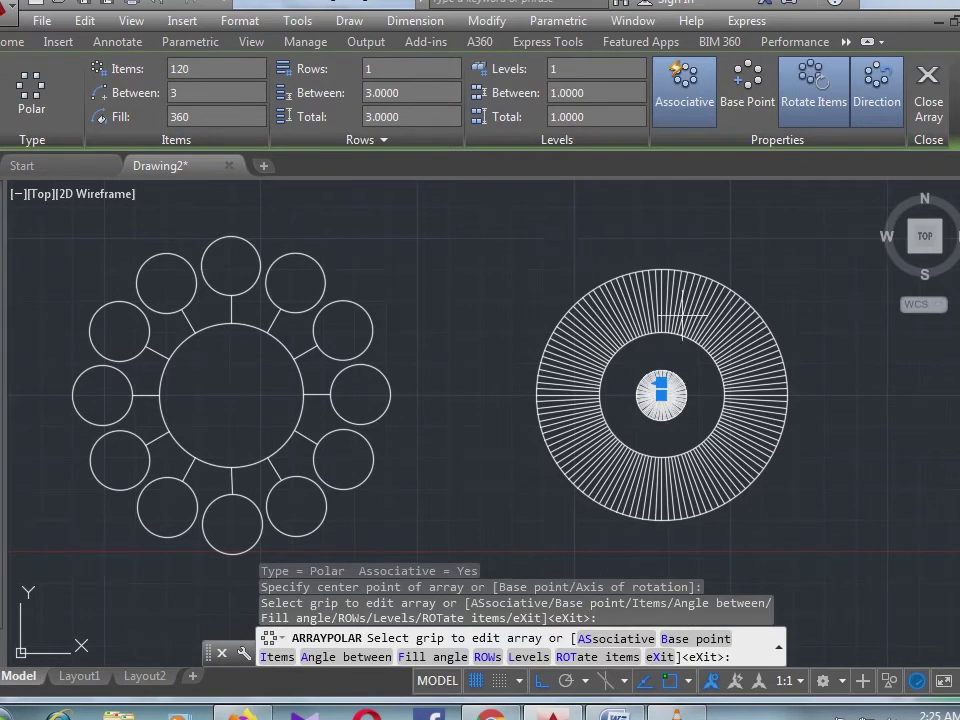
pyautogui.press('Escape')
# Change the item count of the polar array inside the smallest circle to 50
pyautogui.scroll(4, 680, 365)
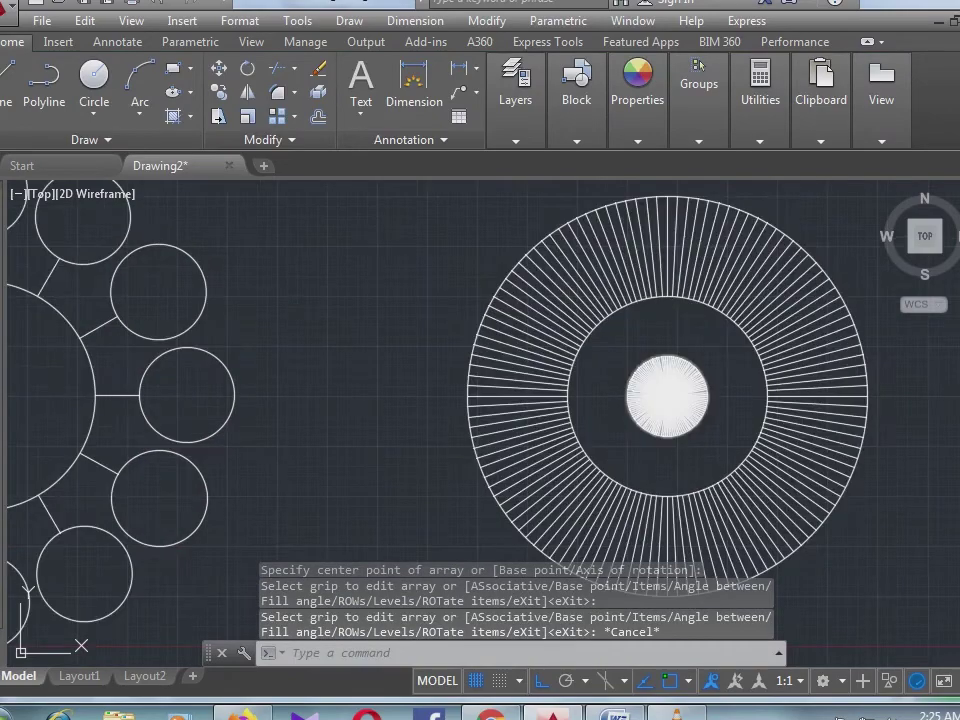
pyautogui.scroll(4, 657, 390)
pyautogui.scroll(-8, 633, 378)
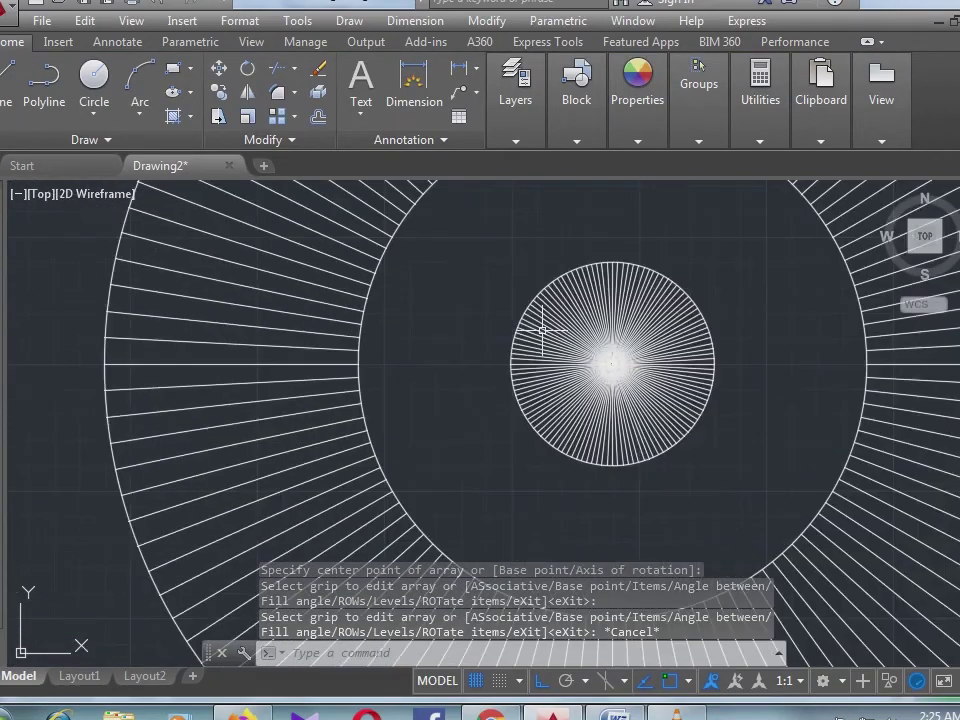
pyautogui.scroll(1, 600, 350)
pyautogui.scroll(-2, 583, 395)
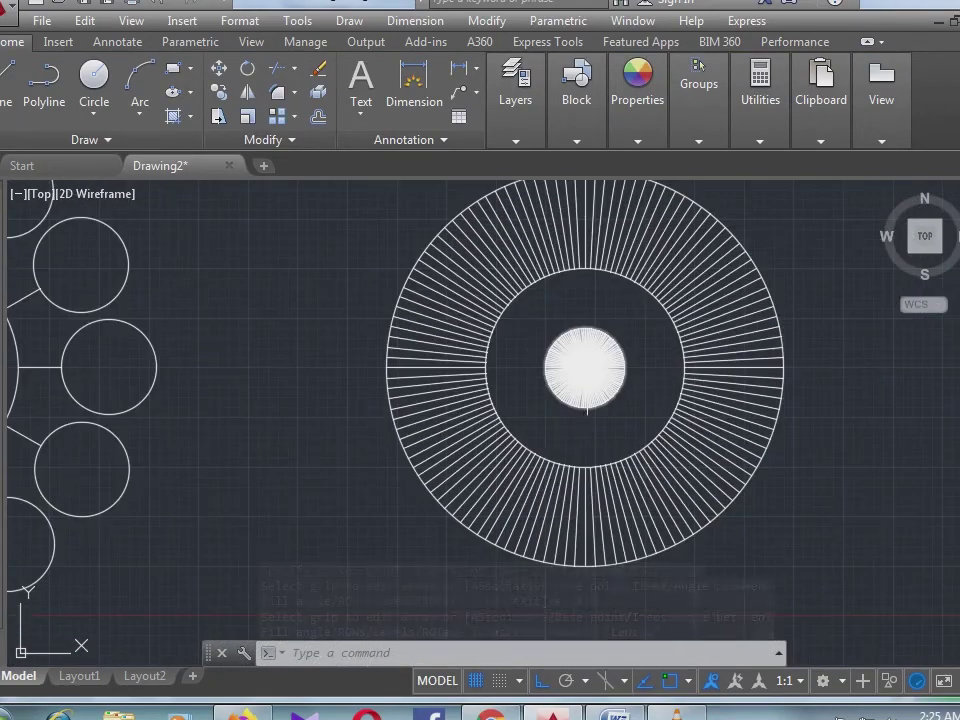
pyautogui.click(595, 366)
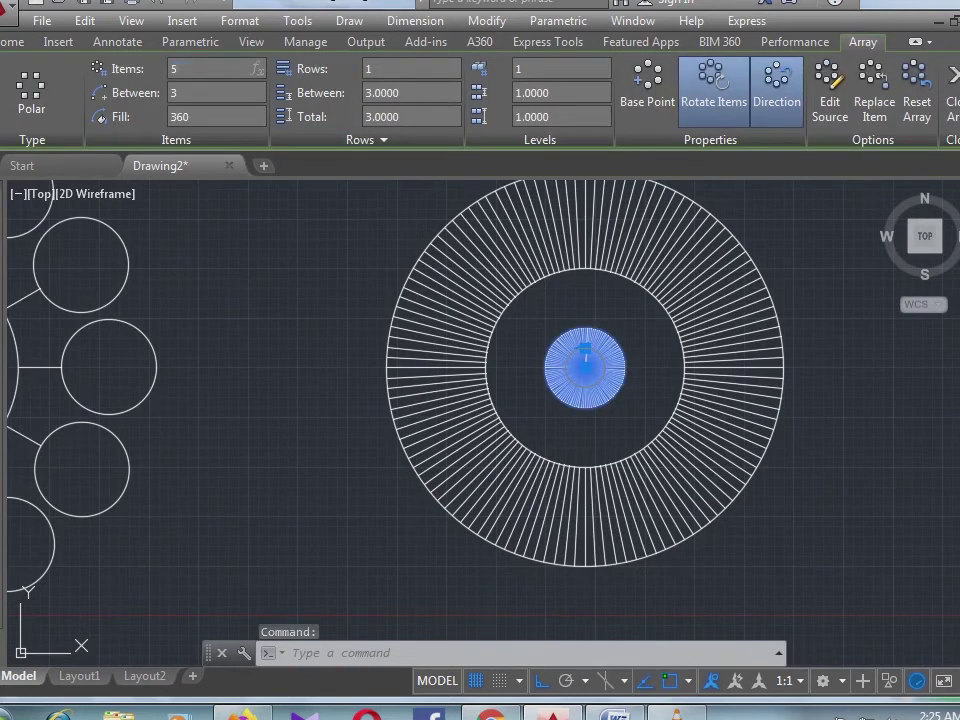
pyautogui.click(834, 294)
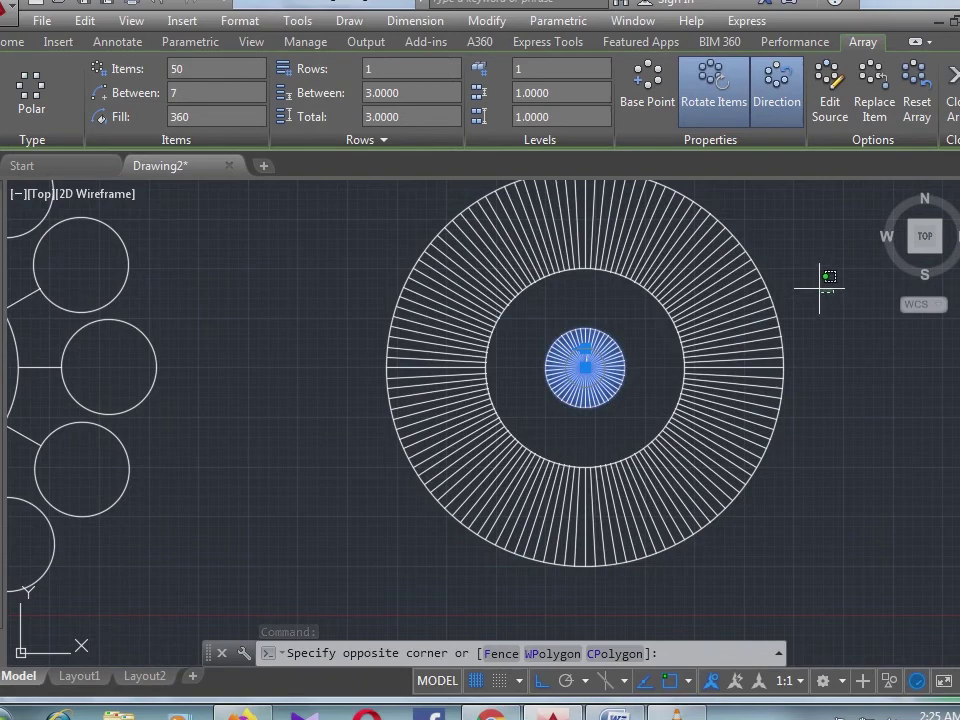
pyautogui.press('Escape')
pyautogui.press('Escape')
# With Ortho off, draw a slightly slanted line from the top of the smallest circle to a radial line's end on the middle circle
pyautogui.scroll(2, 581, 332)
pyautogui.scroll(2, 581, 332)
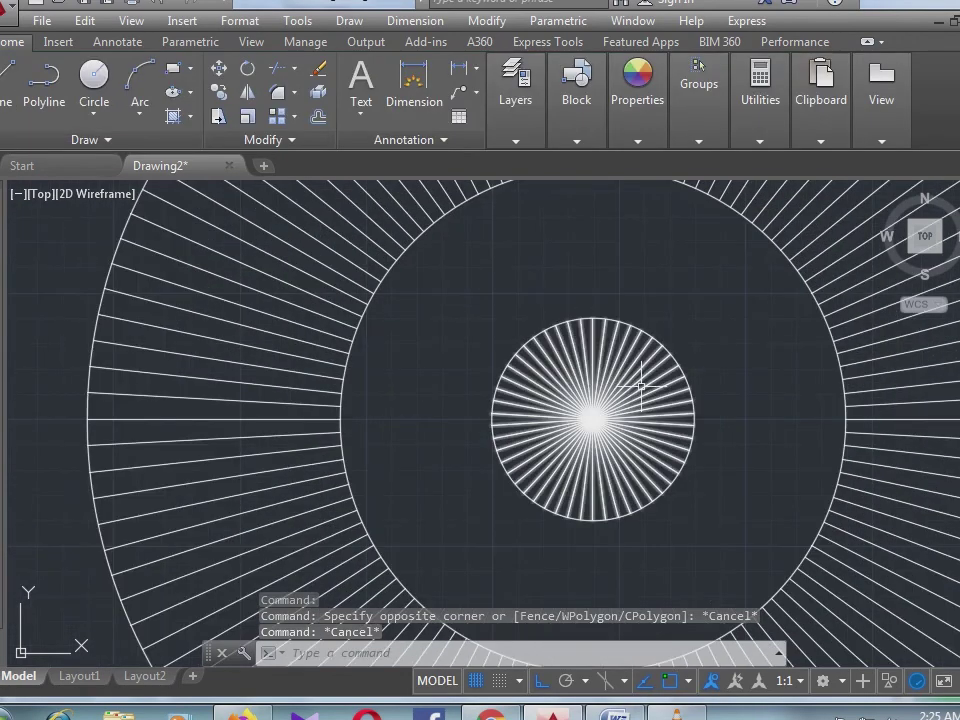
pyautogui.scroll(-4, 638, 386)
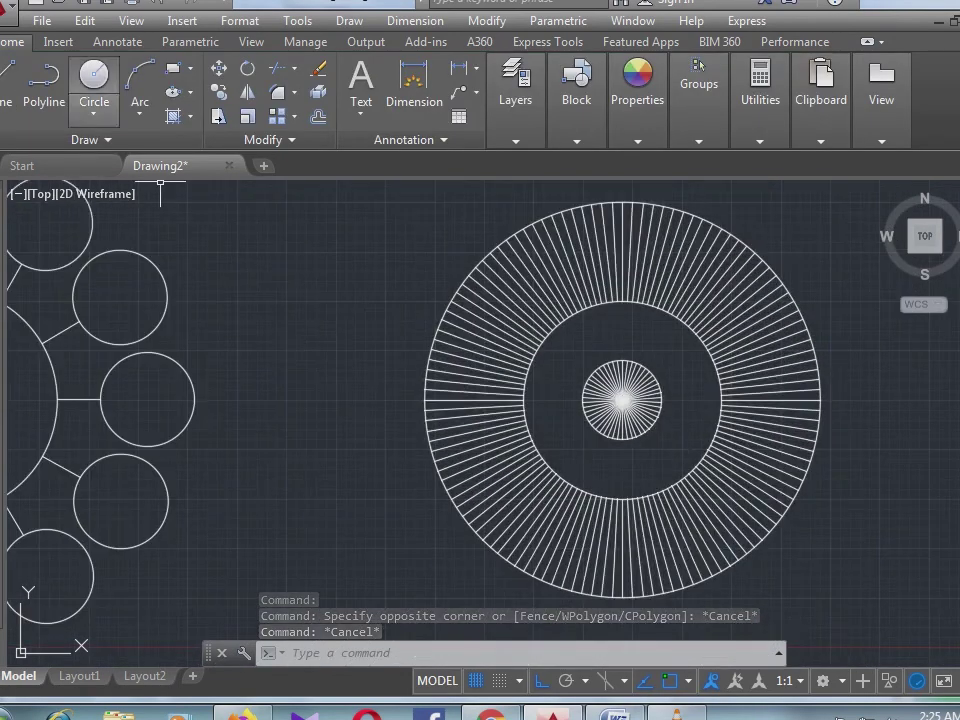
pyautogui.click(6, 75)
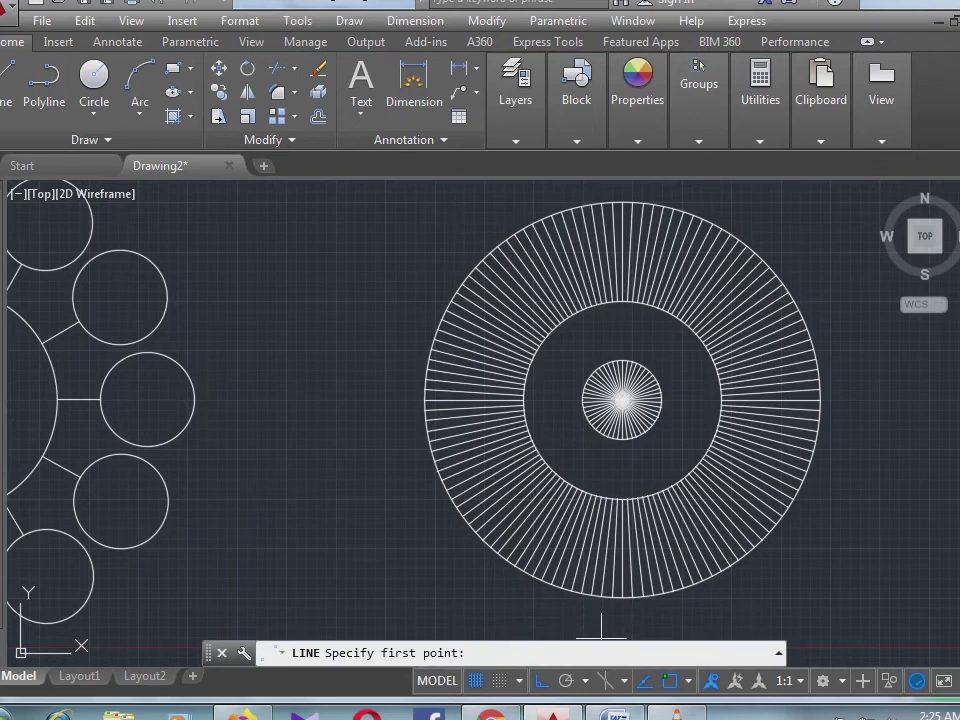
pyautogui.press('F8')
pyautogui.click(619, 358)
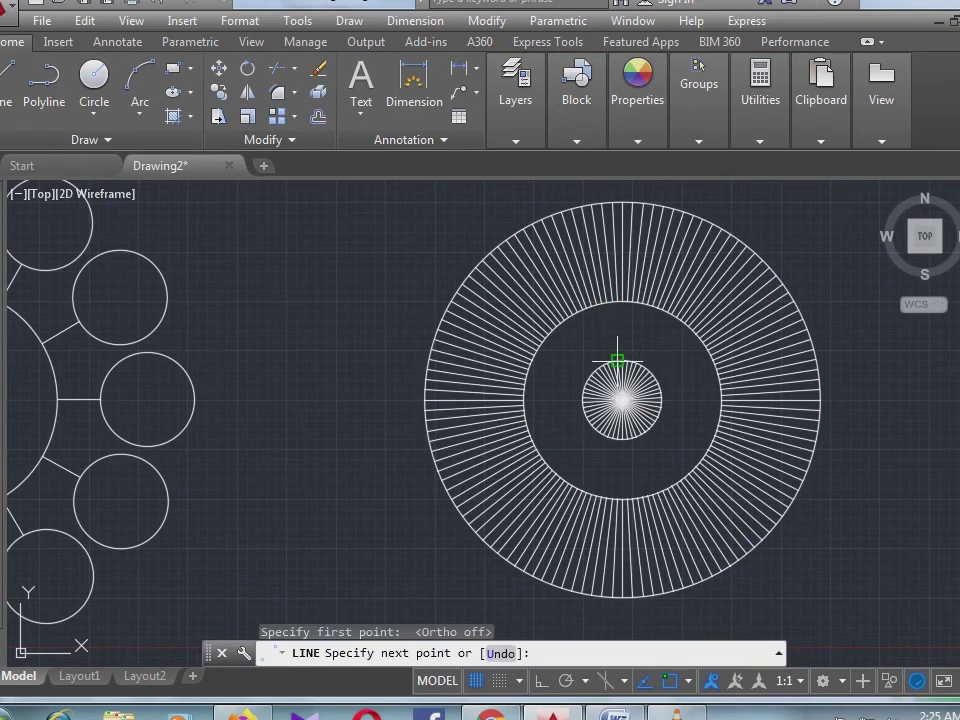
pyautogui.scroll(2, 638, 325)
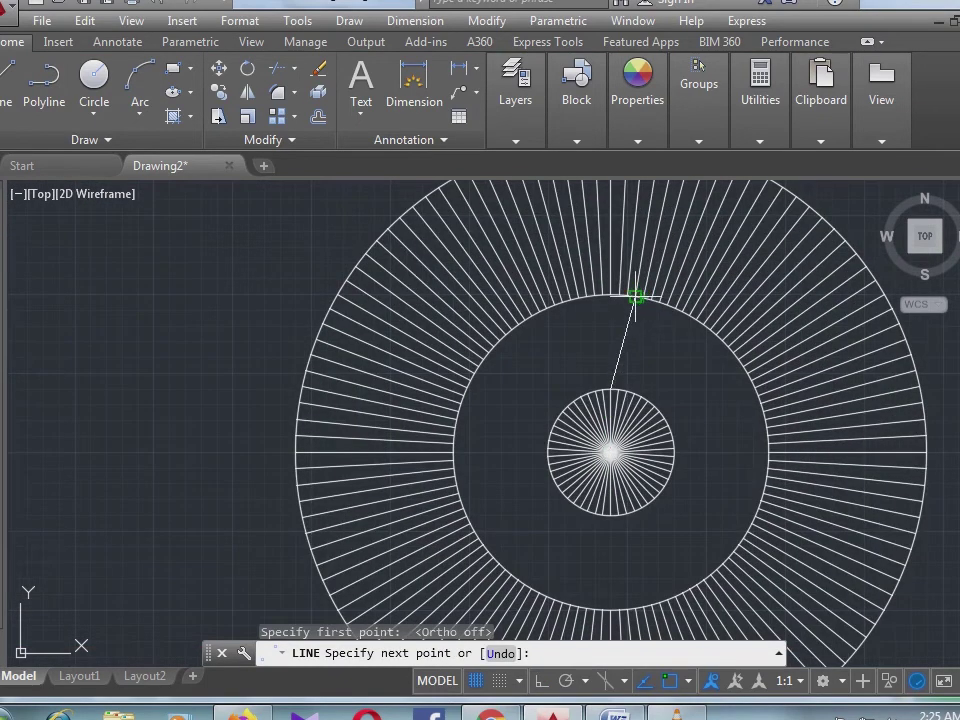
pyautogui.click(636, 296)
pyautogui.rightClick(636, 298)
pyautogui.click(681, 315)
pyautogui.scroll(-2, 606, 350)
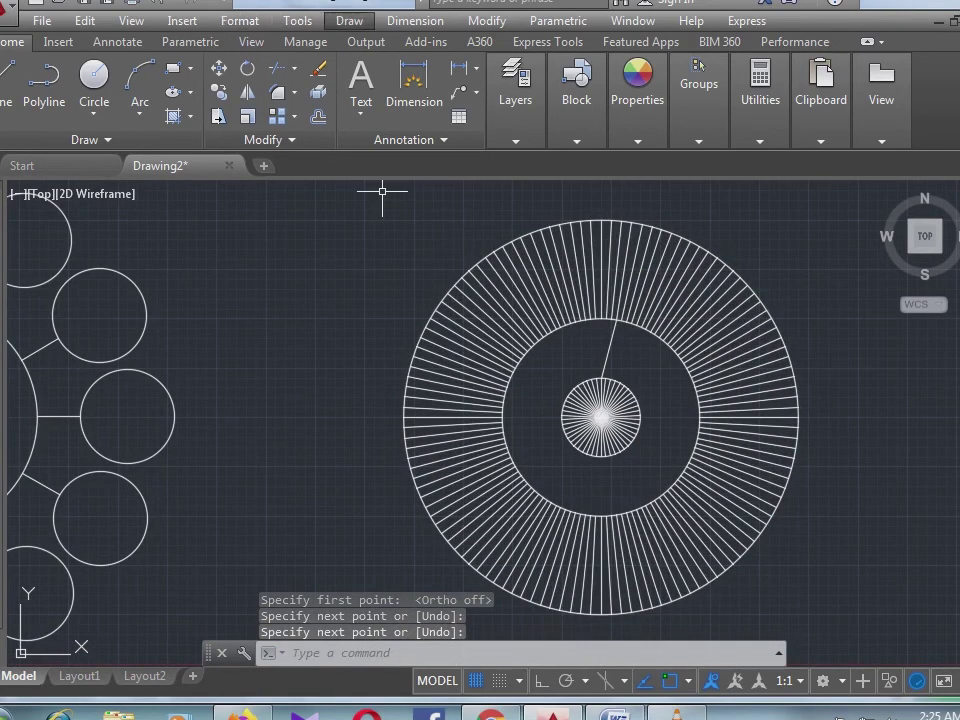
# Create a 22-item polar array of the slanted line around the common center of the circles
pyautogui.click(486, 20)
pyautogui.moveTo(540, 225)
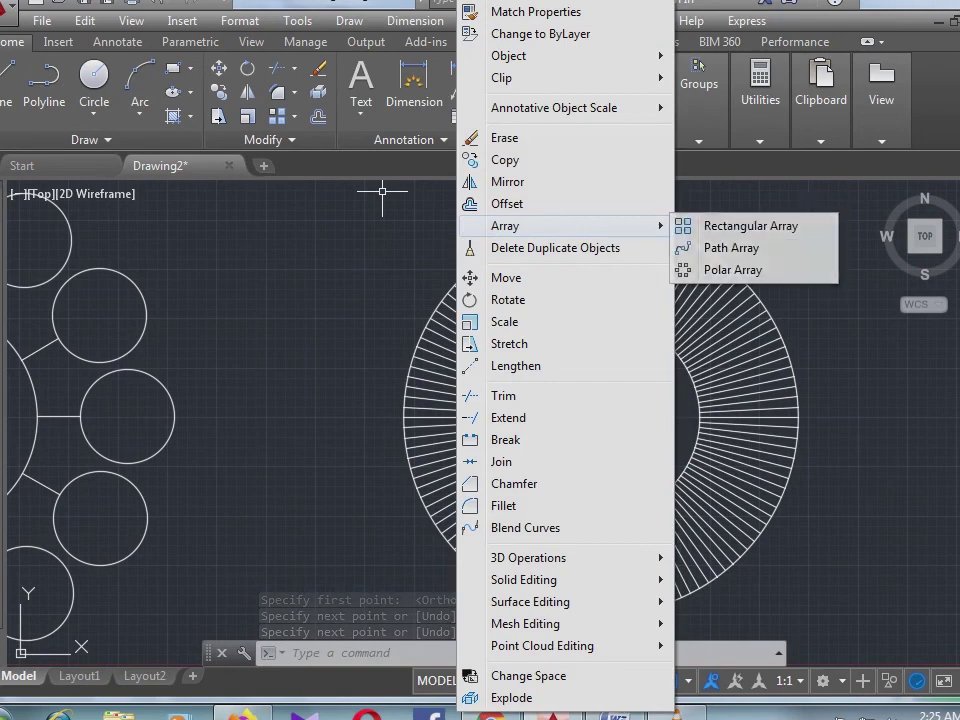
pyautogui.click(733, 270)
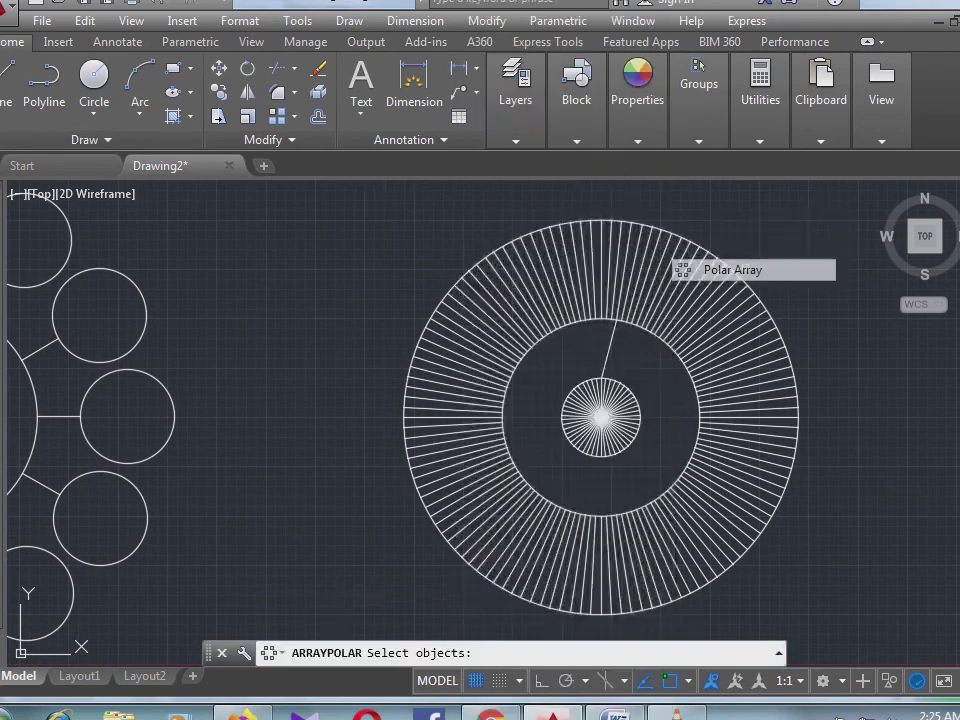
pyautogui.click(610, 355)
pyautogui.press('Return')
pyautogui.click(601, 417)
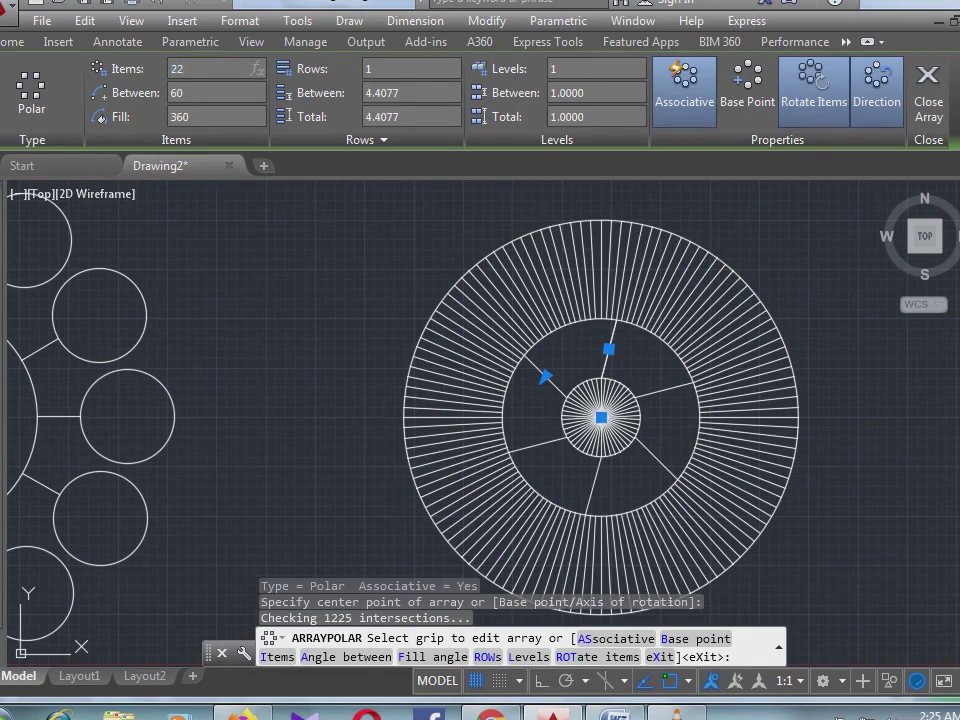
pyautogui.press('Return')
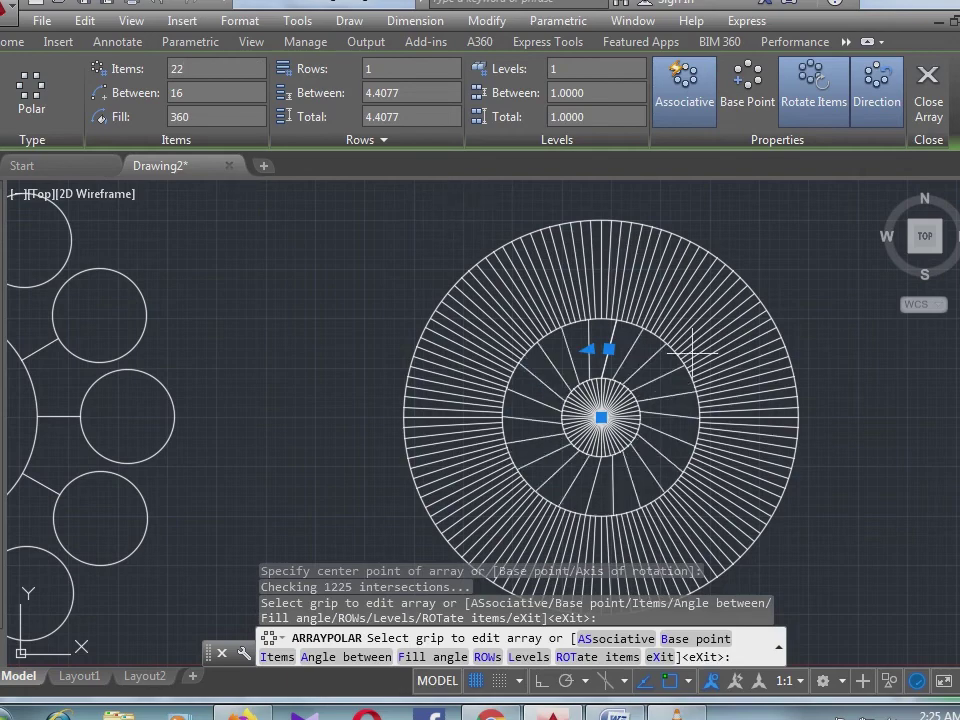
pyautogui.press('Escape')
pyautogui.scroll(-5, 767, 274)
pyautogui.scroll(3, 737, 277)
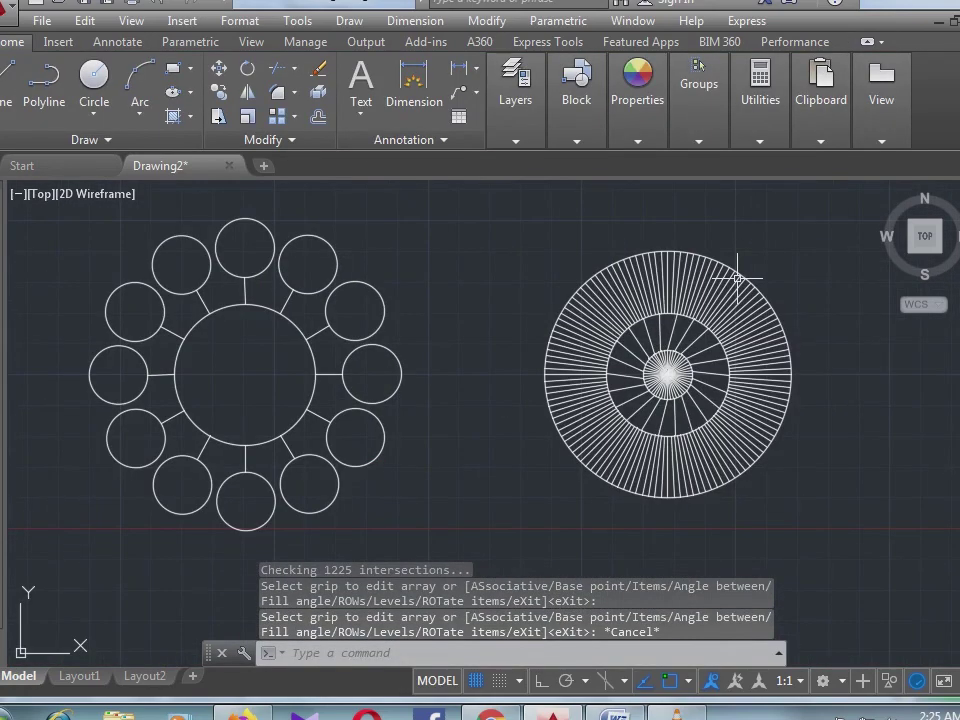
pyautogui.scroll(-2, 737, 277)
pyautogui.scroll(2, 551, 301)
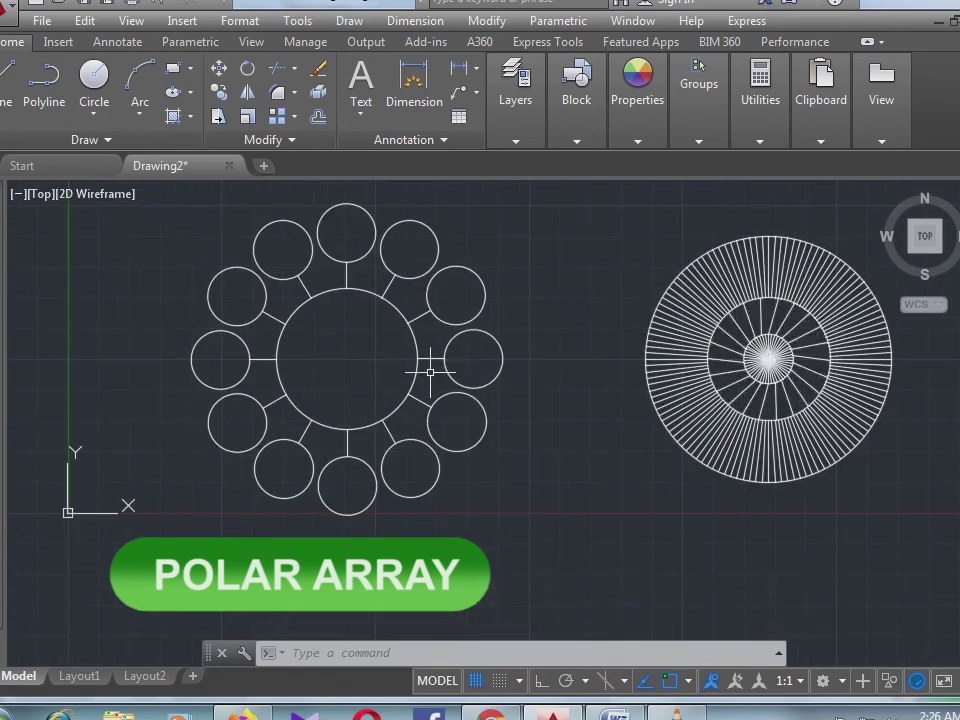
pyautogui.click(487, 20)
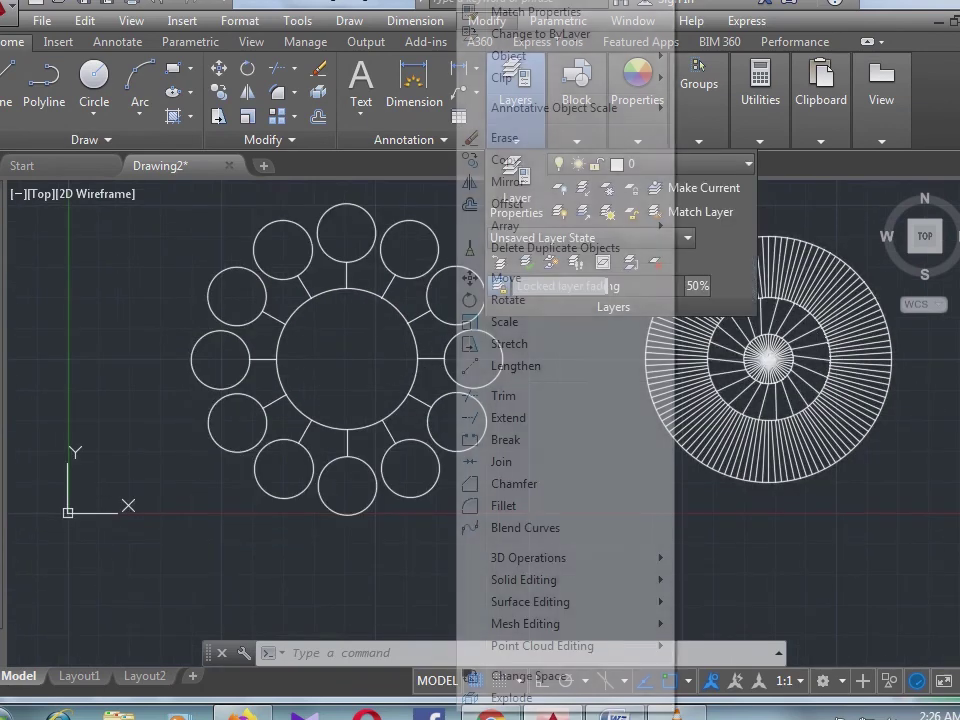
pyautogui.moveTo(580, 226)
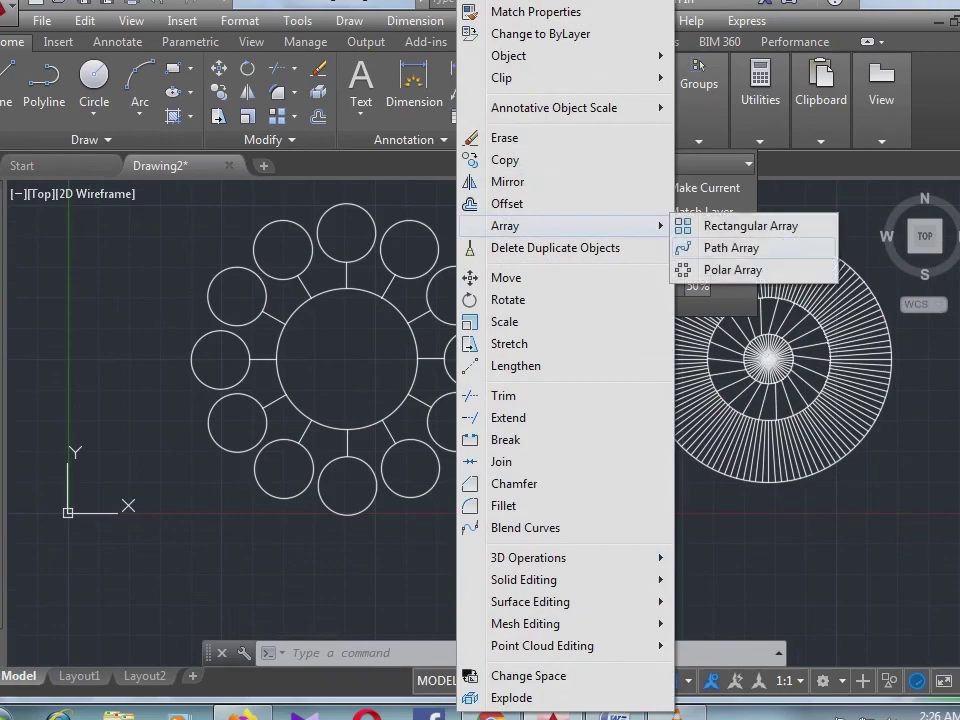